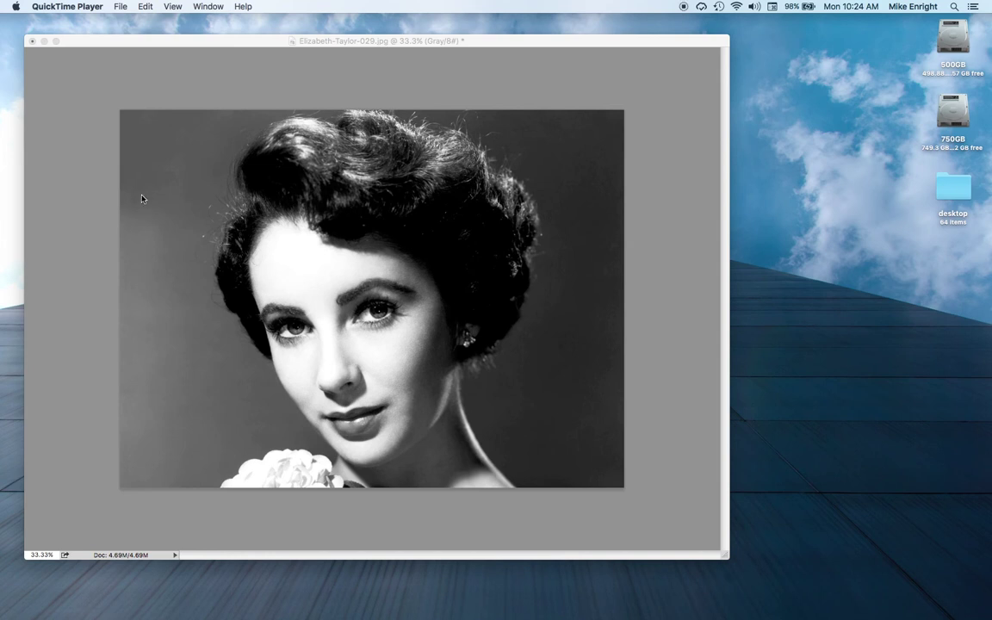
Convert the grayscale portrait to RGB Color mode.
{"action": "left_click", "coordinate": [142, 197]}
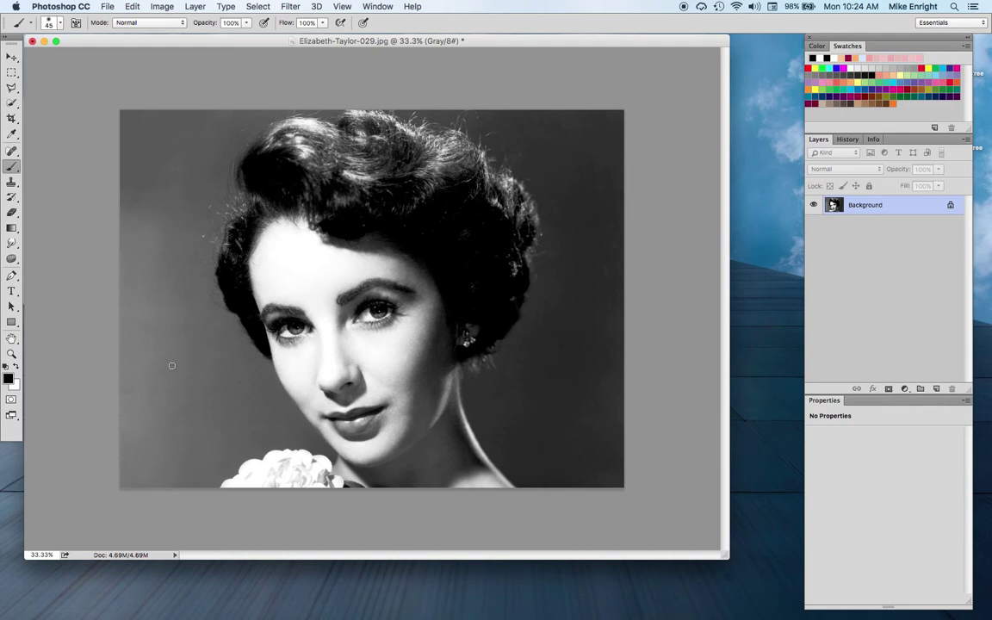
{"action": "left_click", "coordinate": [904, 75]}
{"action": "left_click", "coordinate": [163, 7]}
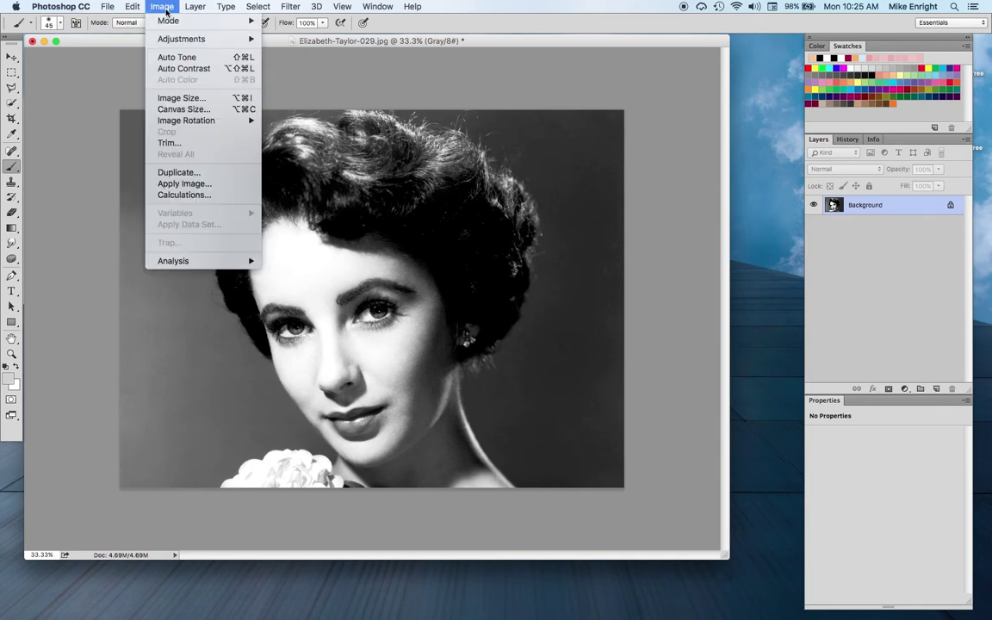
{"action": "mouse_move", "coordinate": [167, 21]}
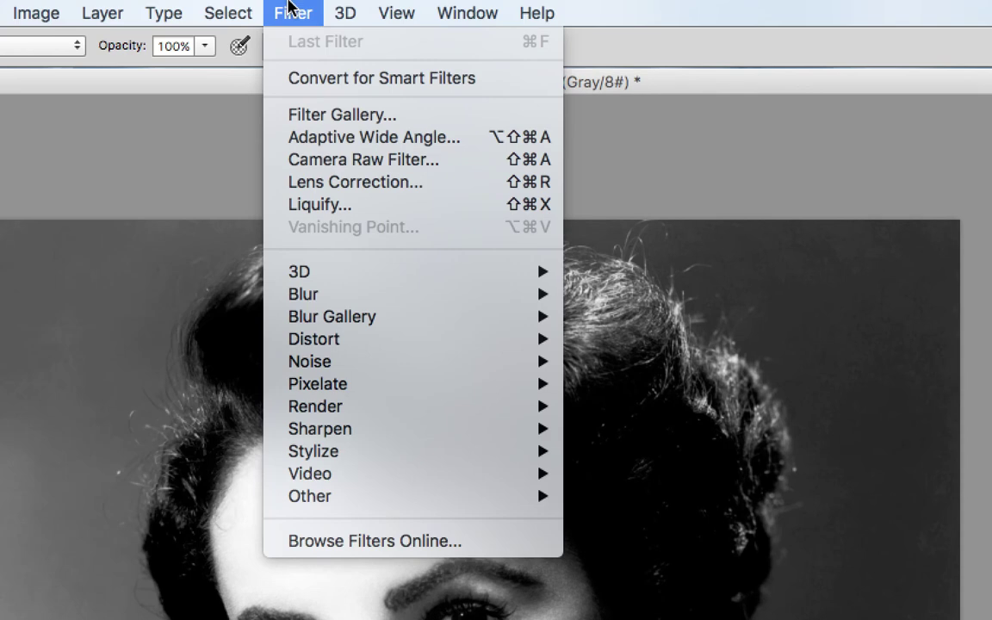
{"action": "mouse_move", "coordinate": [222, 0]}
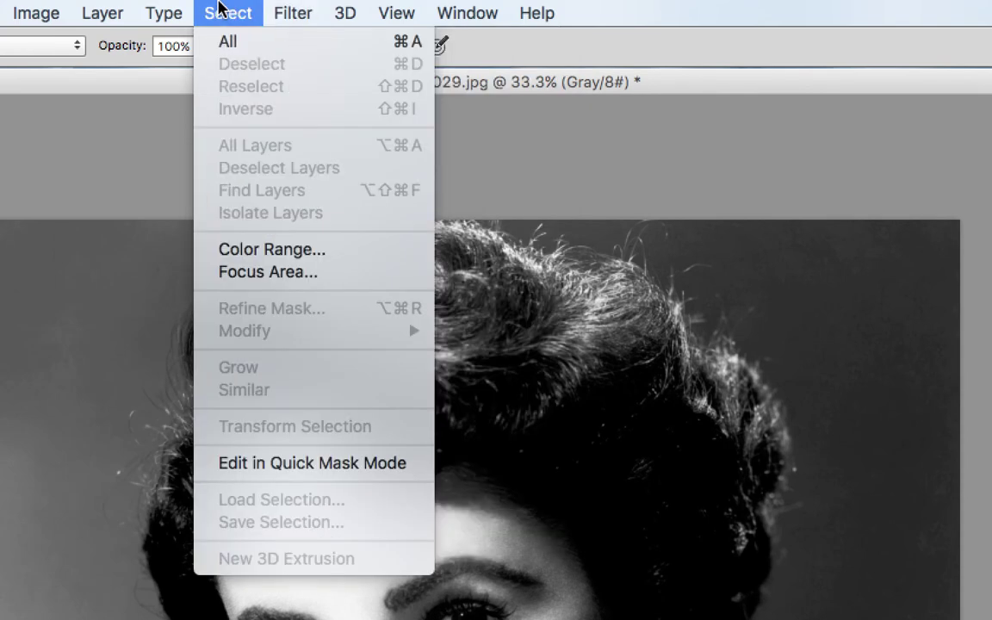
{"action": "mouse_move", "coordinate": [43, 11]}
{"action": "mouse_move", "coordinate": [58, 80]}
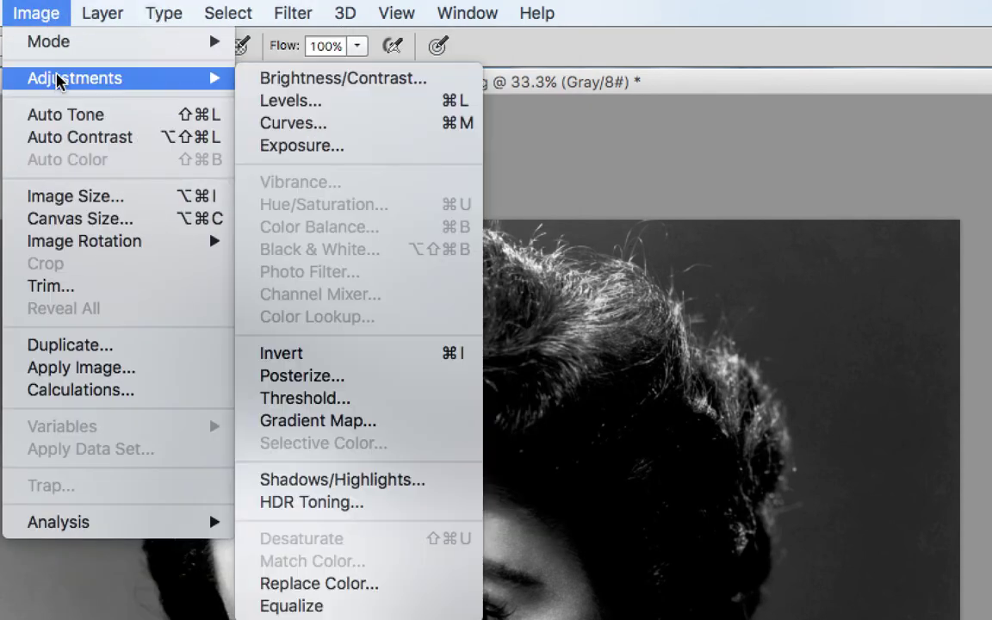
{"action": "mouse_move", "coordinate": [57, 43]}
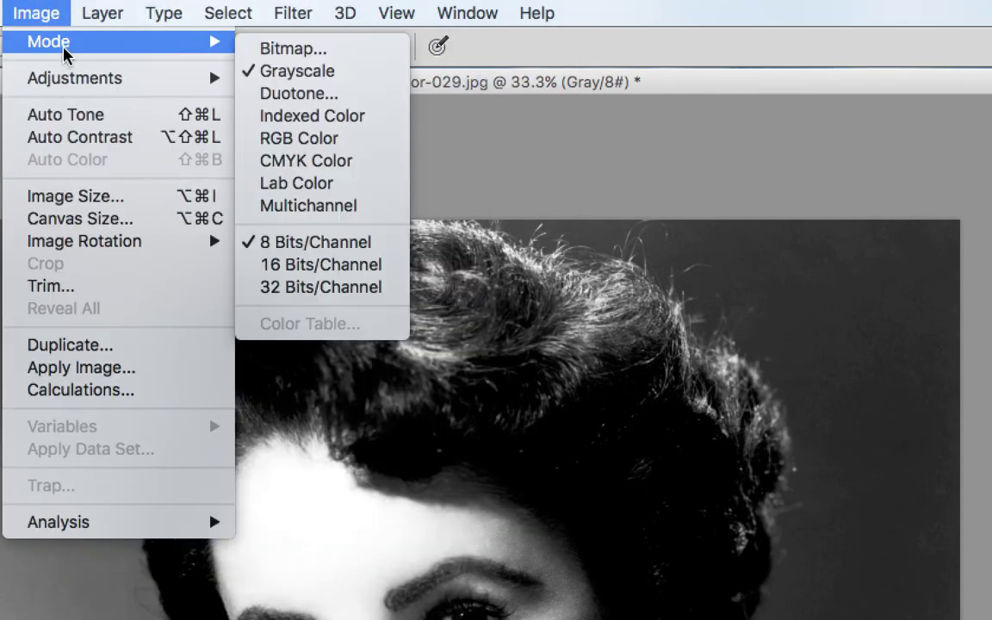
{"action": "left_click", "coordinate": [295, 145]}
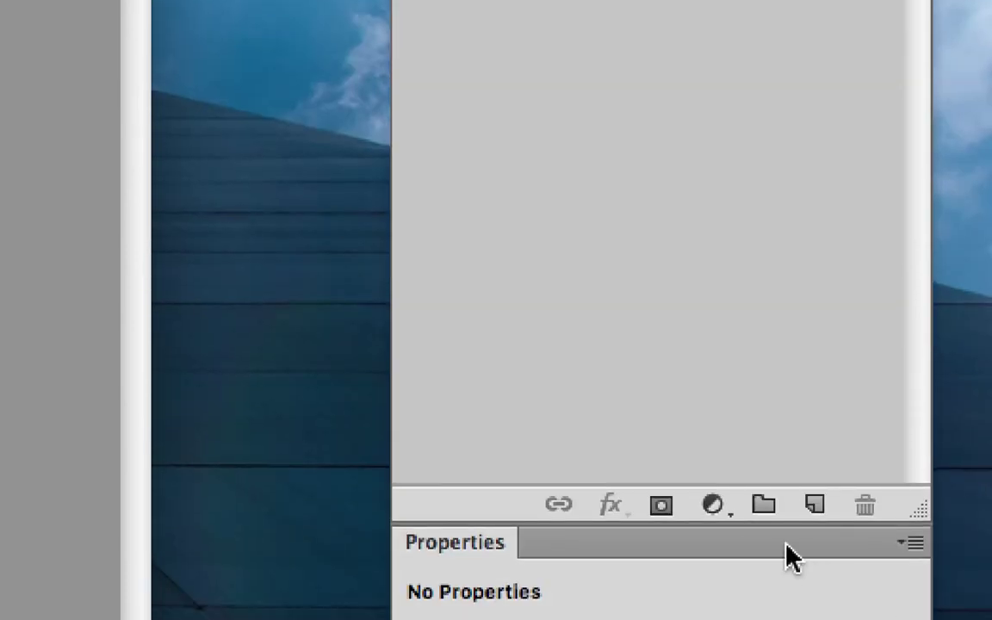
Add a Solid Color fill layer above the Background in peach, hex fdc689.
{"action": "left_click", "coordinate": [715, 508]}
{"action": "left_click", "coordinate": [715, 509]}
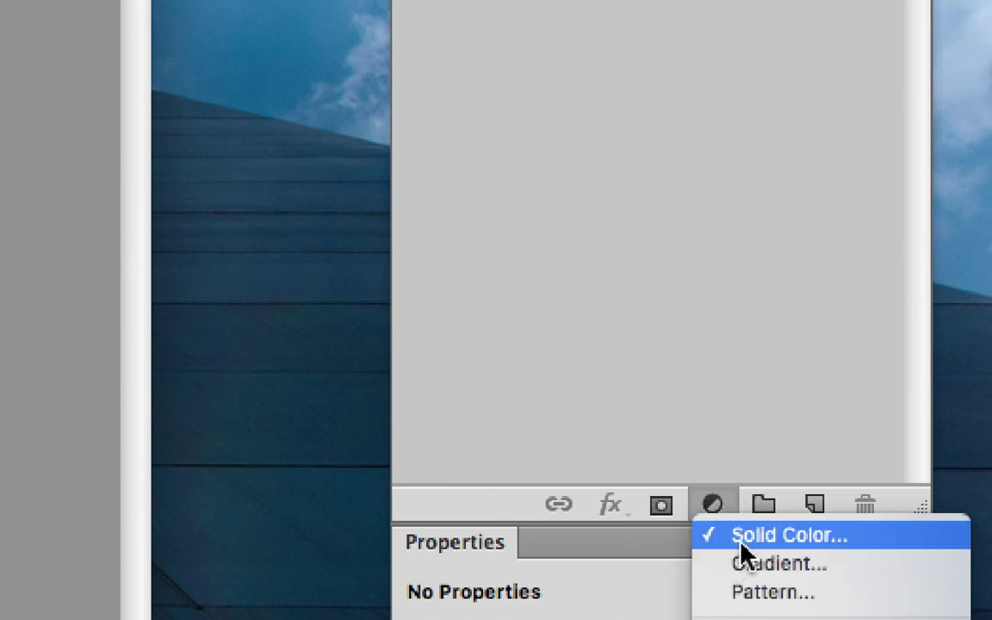
{"action": "left_click", "coordinate": [741, 538]}
{"action": "key", "text": "alt"}
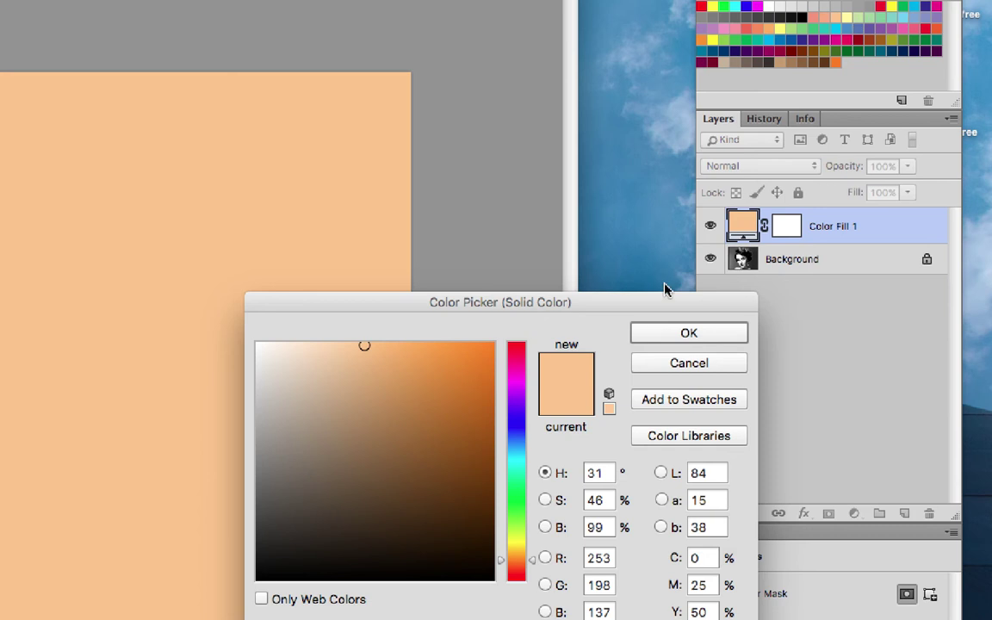
{"action": "left_click", "coordinate": [689, 334]}
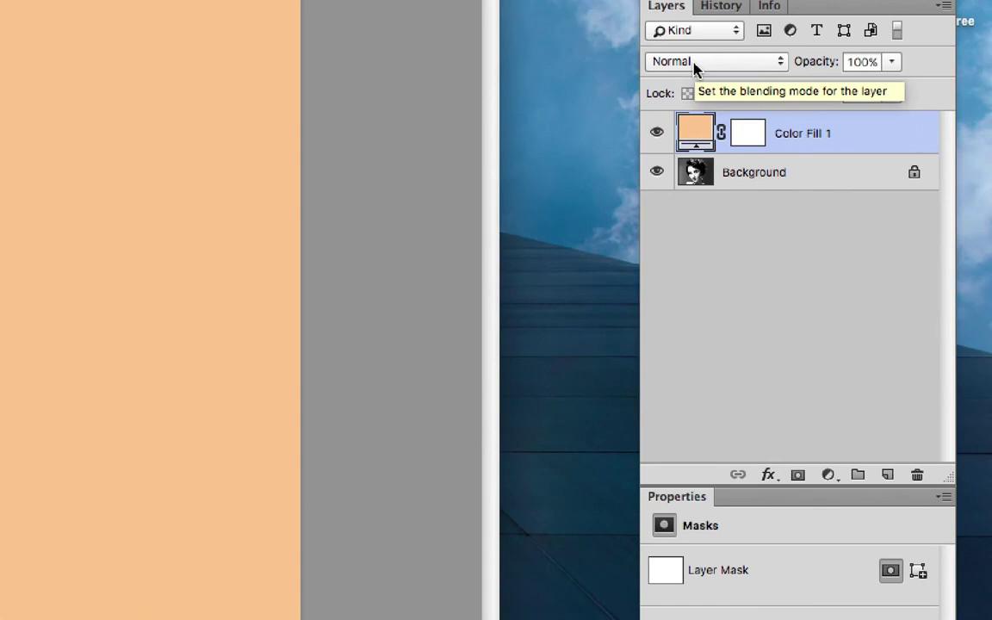
Try the Overlay blending mode on the peach fill layer, and settle on Color.
{"action": "left_click", "coordinate": [694, 65]}
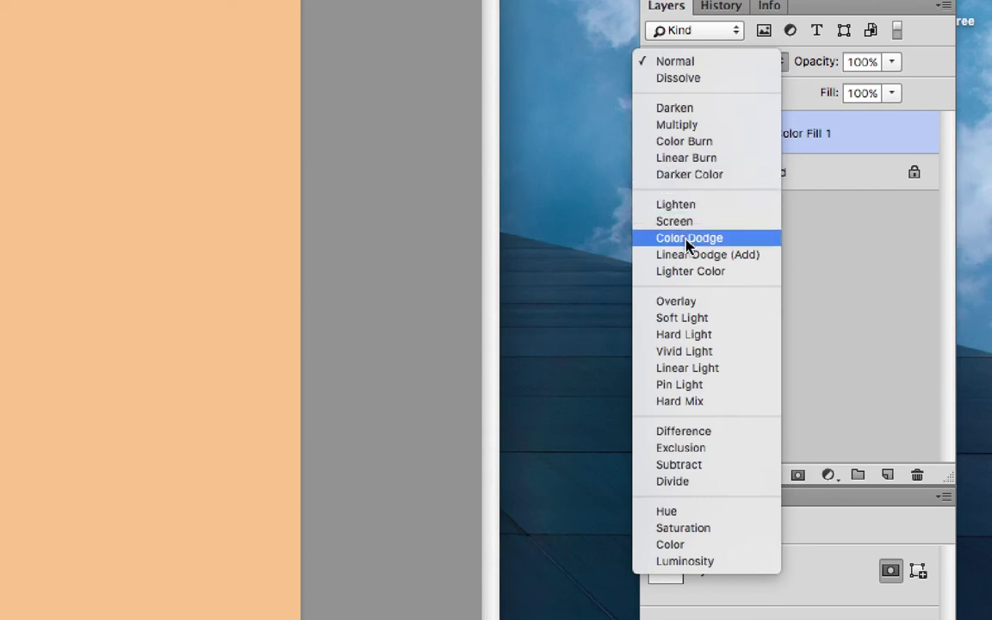
{"action": "left_click", "coordinate": [685, 303]}
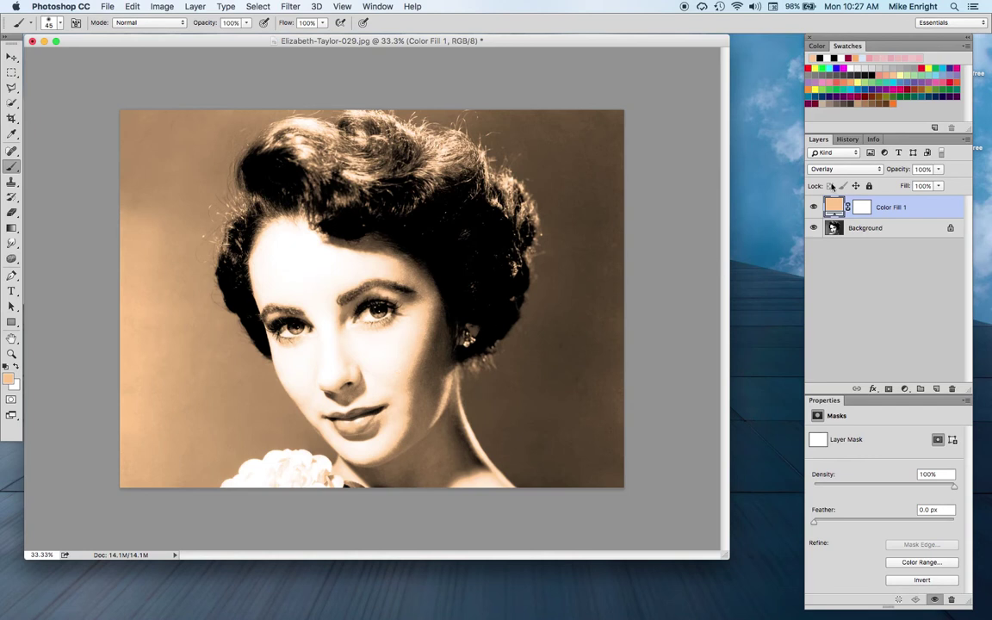
{"action": "left_click", "coordinate": [840, 172]}
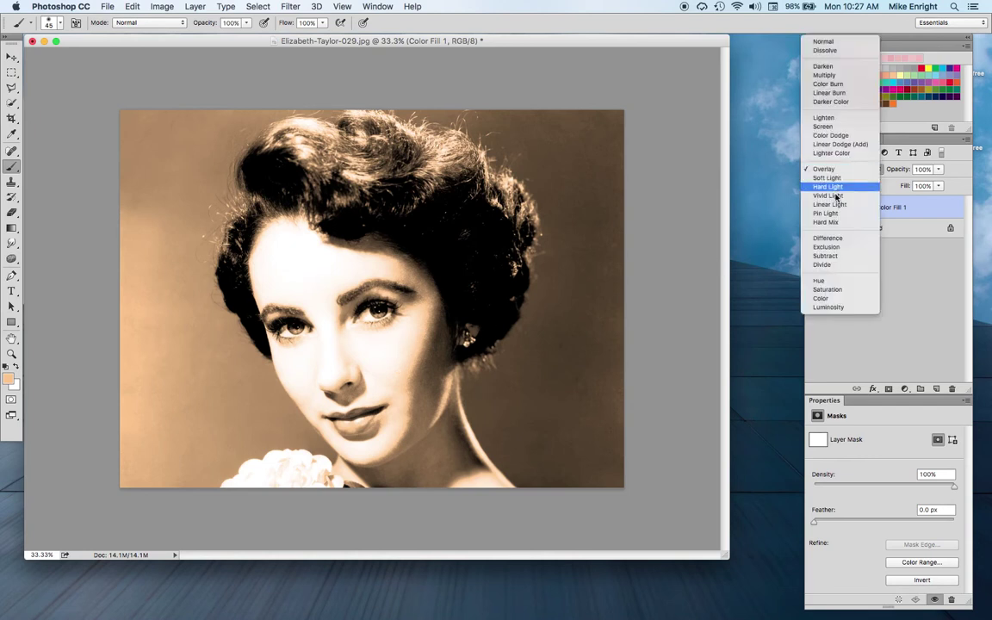
{"action": "left_click", "coordinate": [827, 299]}
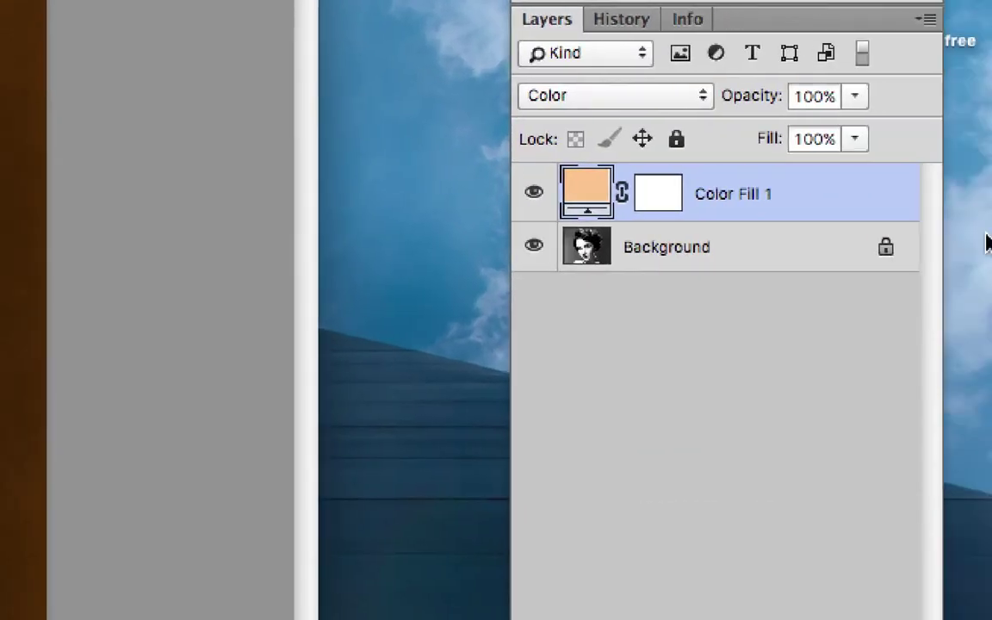
Reset the painting colors to black foreground and white background and target the fill layer's mask.
{"action": "left_click", "coordinate": [661, 198]}
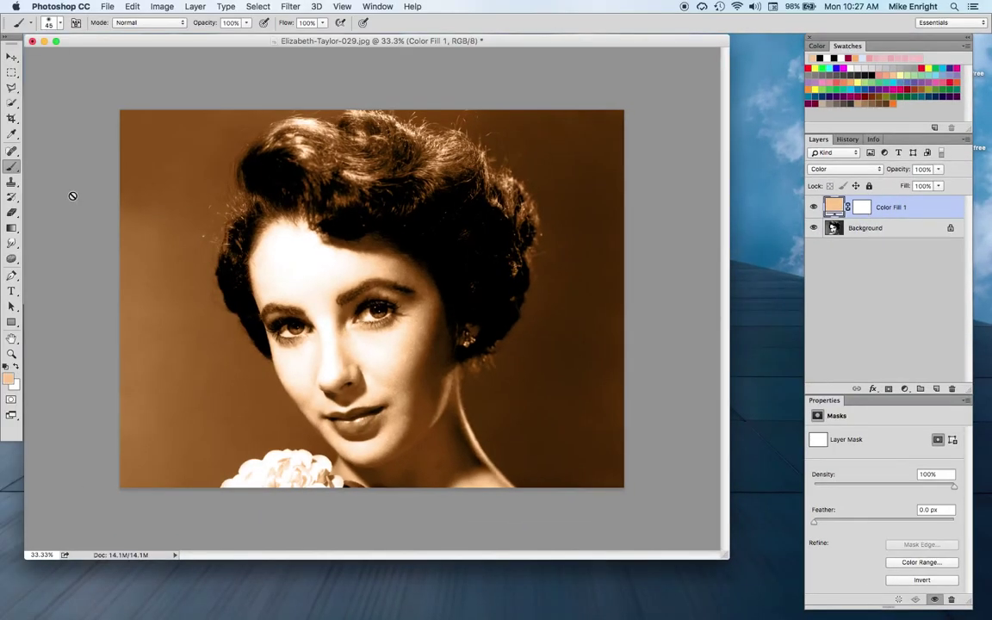
{"action": "left_click", "coordinate": [5, 367]}
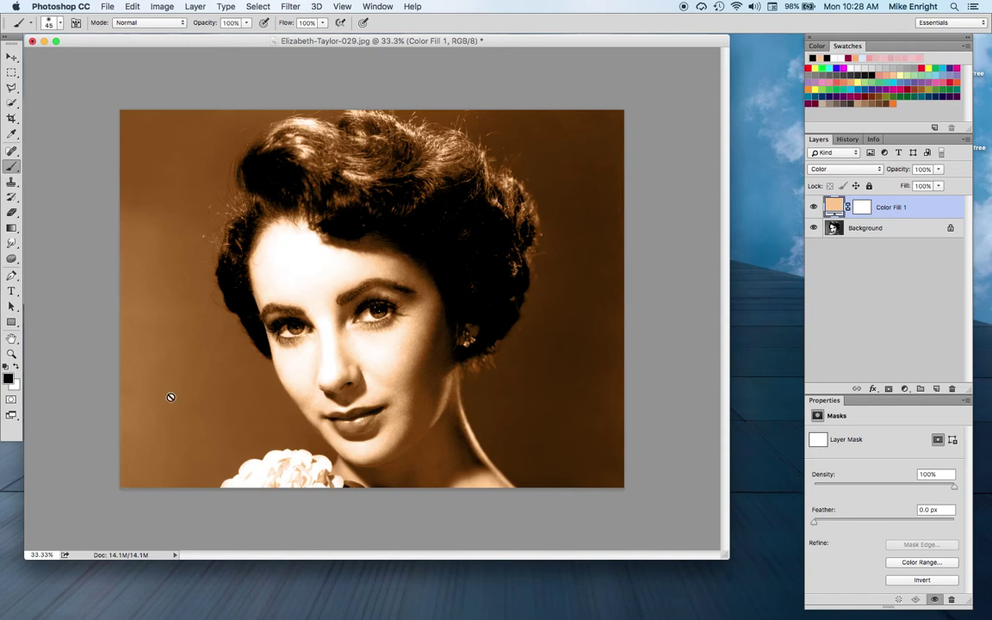
{"action": "left_click", "coordinate": [863, 209]}
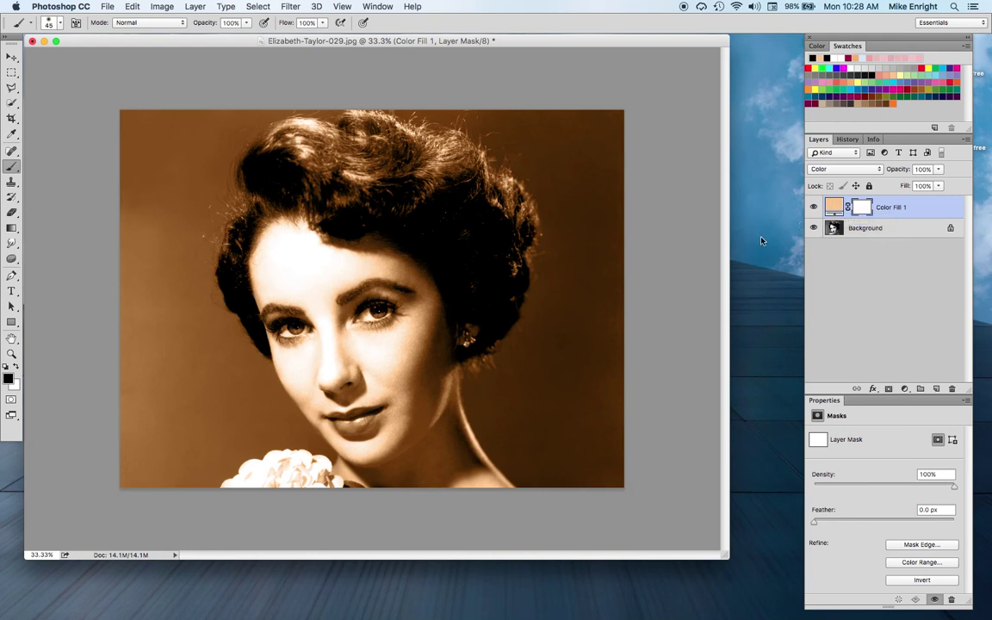
Change the fill layer's color to a slightly paler, less saturated peach.
{"action": "double_click", "coordinate": [833, 207]}
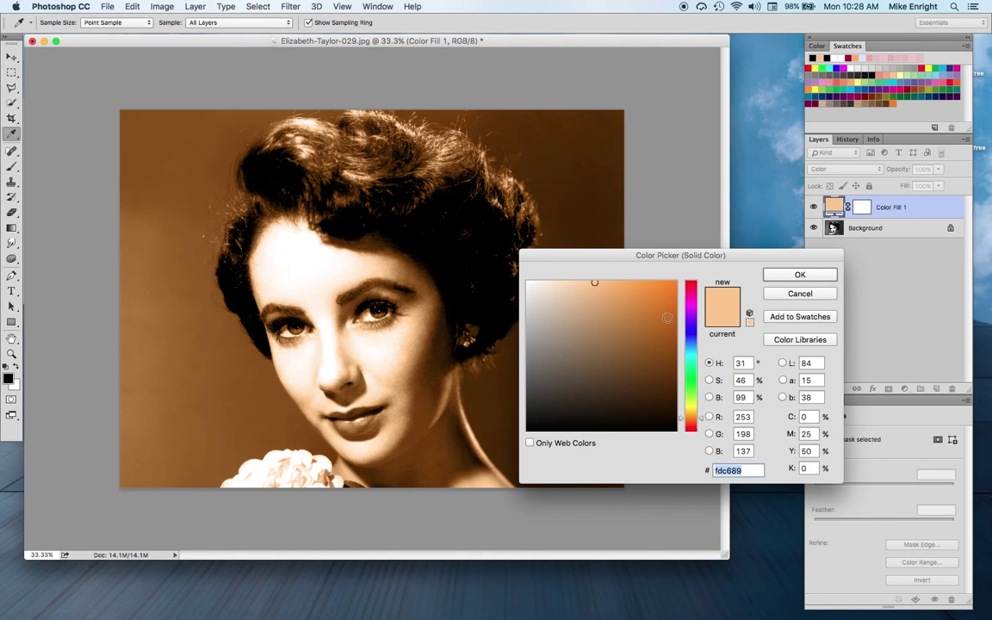
{"action": "mouse_move", "coordinate": [595, 283]}
{"action": "left_mouse_down"}
{"action": "mouse_move", "coordinate": [651, 316]}
{"action": "mouse_move", "coordinate": [578, 294]}
{"action": "mouse_move", "coordinate": [584, 284]}
{"action": "left_mouse_up"}
{"action": "left_click", "coordinate": [795, 274]}
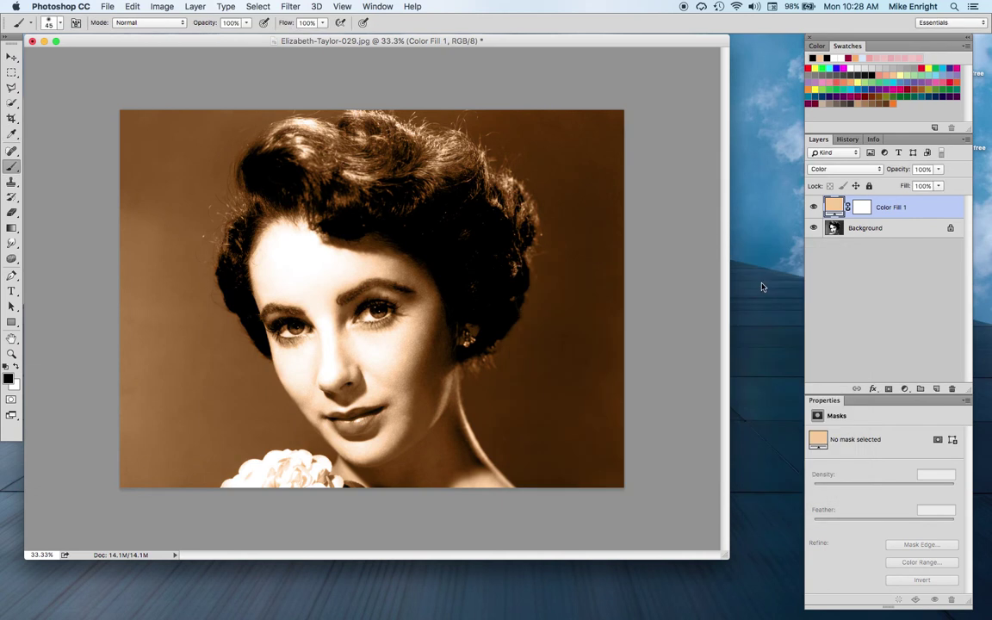
Enlarge the brush to 500 and paint black on the fill layer's mask over the hair and upper background.
{"action": "left_click", "coordinate": [861, 208]}
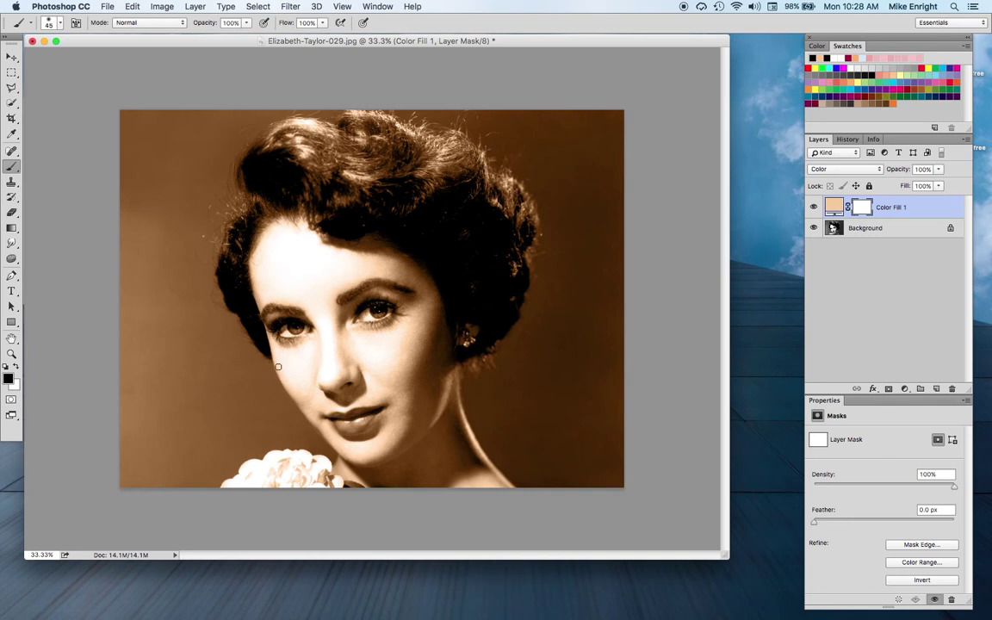
{"action": "key", "text": "bracketright"}
{"action": "key", "text": "bracketright"}
{"action": "key", "text": "bracketright"}
{"action": "key", "text": "bracketright"}
{"action": "key", "text": "bracketright"}
{"action": "key", "text": "bracketright"}
{"action": "key", "text": "bracketright"}
{"action": "key", "text": "bracketright"}
{"action": "mouse_move", "coordinate": [204, 151]}
{"action": "left_mouse_down"}
{"action": "mouse_move", "coordinate": [160, 286]}
{"action": "mouse_move", "coordinate": [142, 114]}
{"action": "mouse_move", "coordinate": [110, 120]}
{"action": "mouse_move", "coordinate": [216, 110]}
{"action": "mouse_move", "coordinate": [367, 127]}
{"action": "mouse_move", "coordinate": [270, 139]}
{"action": "mouse_move", "coordinate": [469, 186]}
{"action": "mouse_move", "coordinate": [520, 224]}
{"action": "mouse_move", "coordinate": [372, 106]}
{"action": "mouse_move", "coordinate": [575, 180]}
{"action": "mouse_move", "coordinate": [598, 136]}
{"action": "left_mouse_up"}
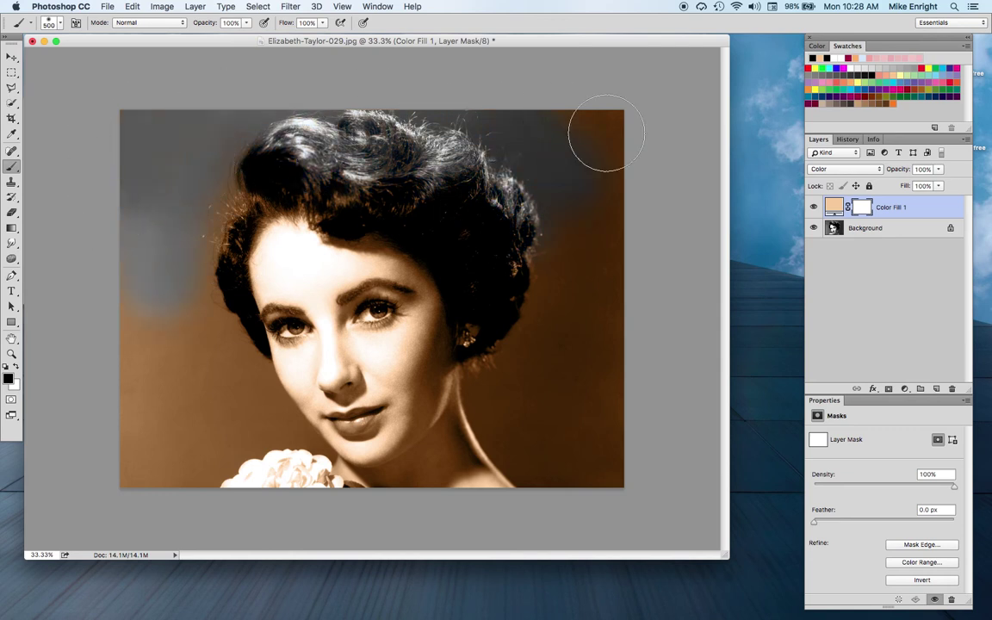
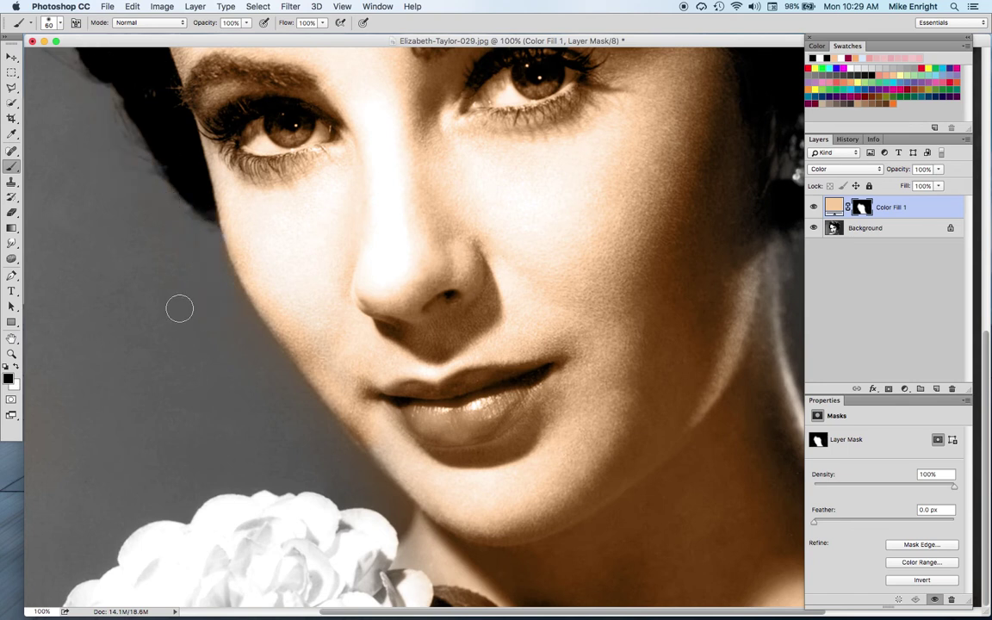
Refine the mask, painting black outside the jawline and white over the chin and neck beside the flower.
{"action": "left_click_drag", "start_coordinate": [336, 448], "coordinate": [361, 468]}
{"action": "key", "text": "x"}
{"action": "mouse_move", "coordinate": [423, 460]}
{"action": "left_mouse_down"}
{"action": "mouse_move", "coordinate": [365, 431]}
{"action": "mouse_move", "coordinate": [379, 429]}
{"action": "mouse_move", "coordinate": [427, 473]}
{"action": "mouse_move", "coordinate": [468, 546]}
{"action": "mouse_move", "coordinate": [411, 559]}
{"action": "mouse_move", "coordinate": [441, 508]}
{"action": "mouse_move", "coordinate": [427, 547]}
{"action": "mouse_move", "coordinate": [396, 567]}
{"action": "mouse_move", "coordinate": [410, 584]}
{"action": "mouse_move", "coordinate": [393, 585]}
{"action": "mouse_move", "coordinate": [377, 560]}
{"action": "mouse_move", "coordinate": [447, 594]}
{"action": "left_mouse_up"}
{"action": "key", "text": "x"}
Paint white on the mask to restore the skin tone along the neck edge below the earring.
{"action": "scroll", "coordinate": [530, 440], "scroll_direction": "right", "scroll_amount": 10}
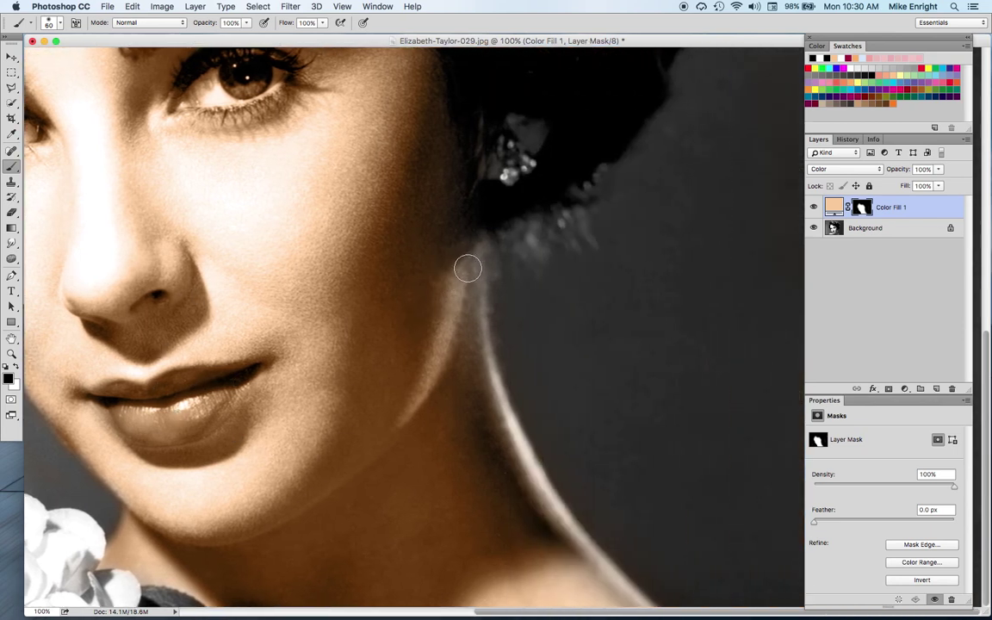
{"action": "key", "text": "x"}
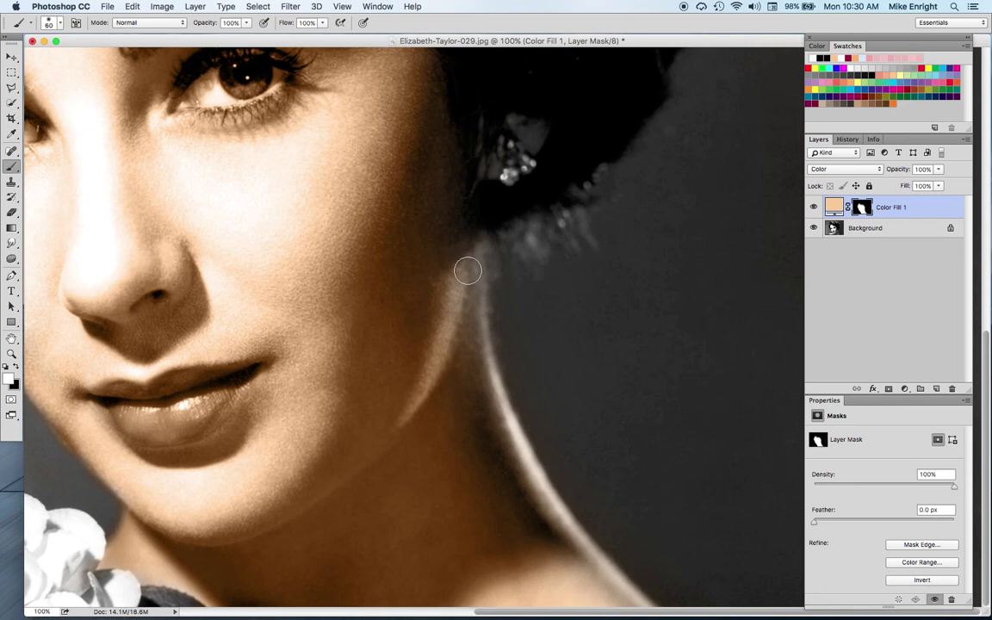
{"action": "mouse_move", "coordinate": [468, 269]}
{"action": "left_mouse_down"}
{"action": "mouse_move", "coordinate": [480, 379]}
{"action": "mouse_move", "coordinate": [473, 330]}
{"action": "left_mouse_up"}
{"action": "key", "text": "x"}
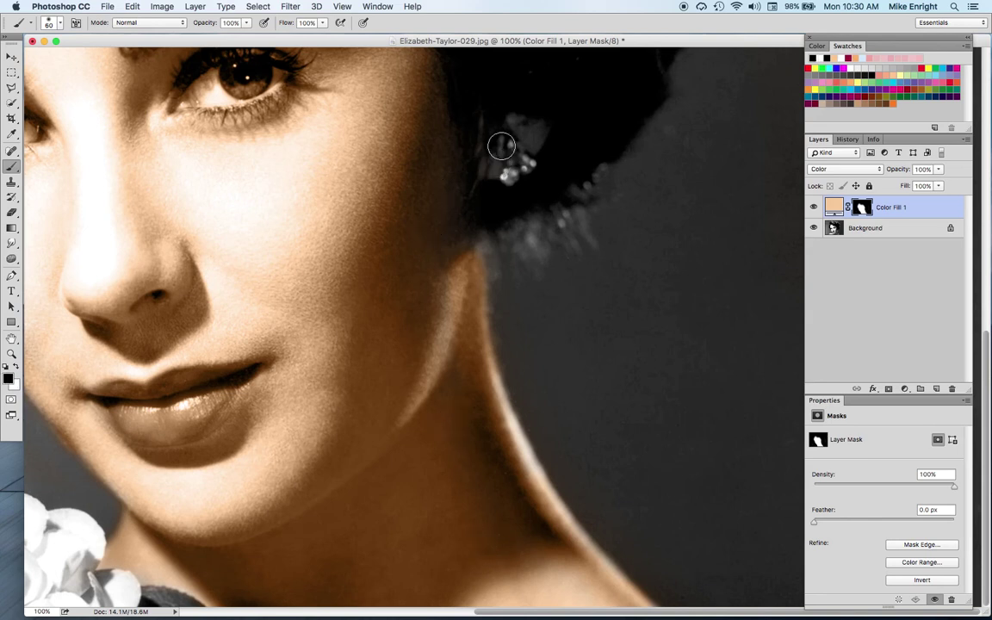
Paint black on the mask over the irises and whites of both eyes to remove the skin tone.
{"action": "scroll", "coordinate": [497, 133], "scroll_direction": "up", "scroll_amount": 10}
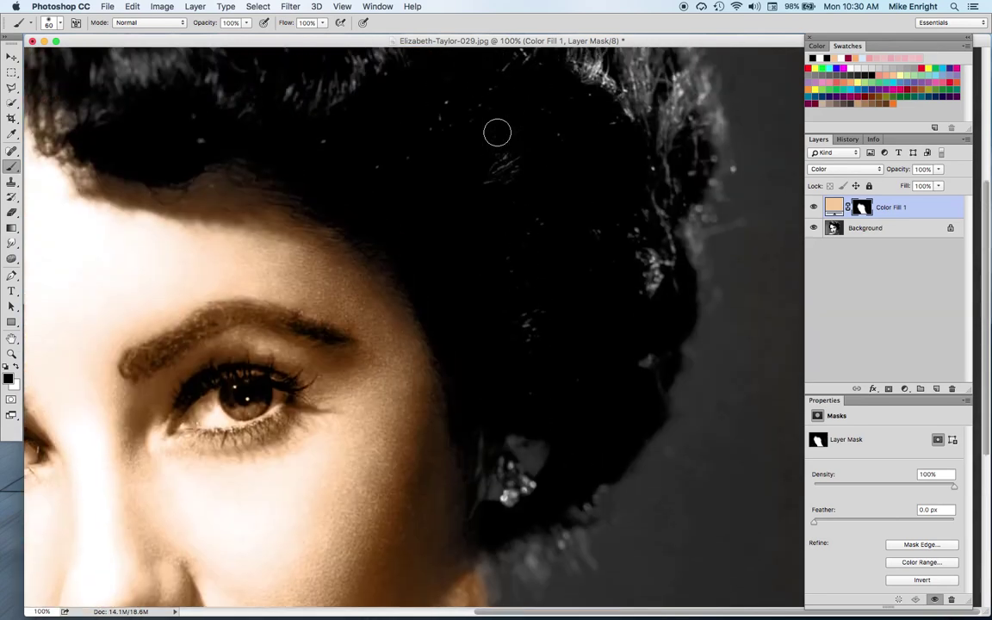
{"action": "scroll", "coordinate": [497, 133], "scroll_direction": "up", "scroll_amount": 3}
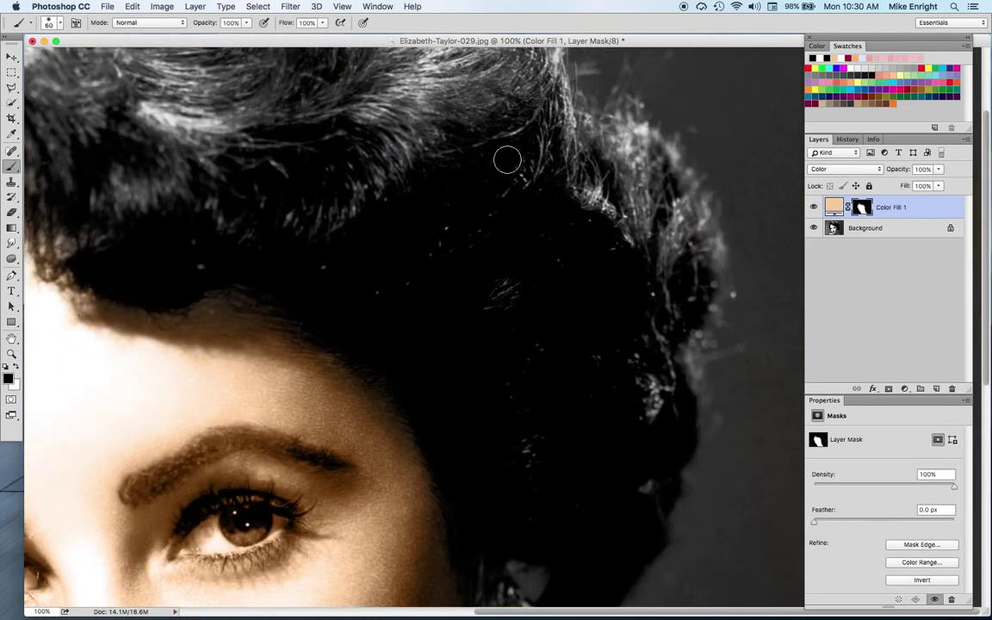
{"action": "scroll", "coordinate": [508, 158], "scroll_direction": "down", "scroll_amount": 7}
{"action": "scroll", "coordinate": [508, 159], "scroll_direction": "left", "scroll_amount": 10}
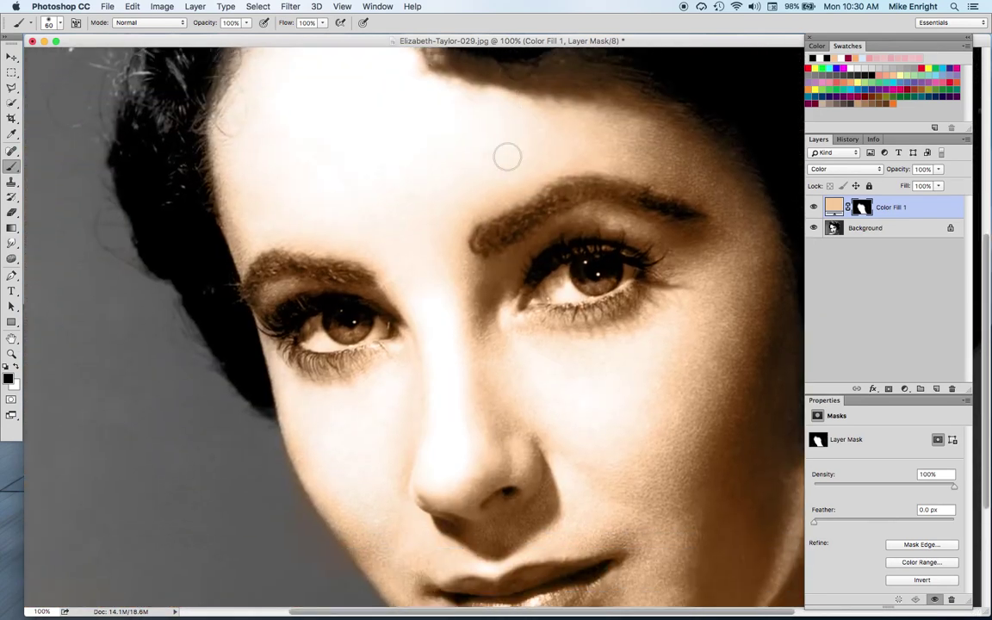
{"action": "scroll", "coordinate": [507, 157], "scroll_direction": "down", "scroll_amount": 5}
{"action": "scroll", "coordinate": [508, 157], "scroll_direction": "right", "scroll_amount": 5}
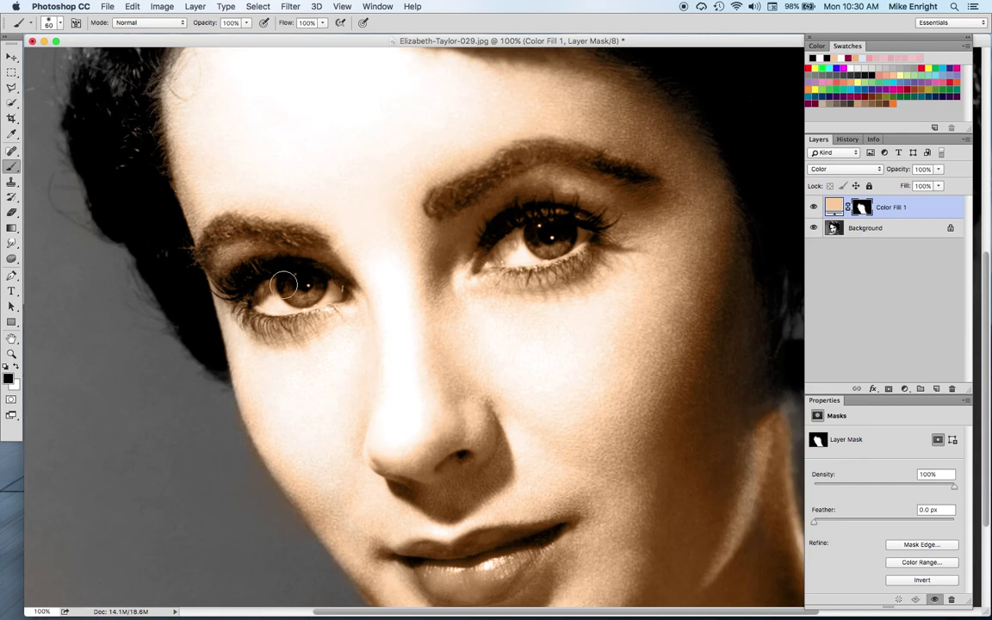
{"action": "mouse_move", "coordinate": [266, 297]}
{"action": "left_mouse_down"}
{"action": "mouse_move", "coordinate": [318, 289]}
{"action": "mouse_move", "coordinate": [248, 293]}
{"action": "mouse_move", "coordinate": [310, 297]}
{"action": "left_mouse_up"}
{"action": "mouse_move", "coordinate": [539, 235]}
{"action": "left_mouse_down"}
{"action": "mouse_move", "coordinate": [577, 237]}
{"action": "mouse_move", "coordinate": [519, 246]}
{"action": "mouse_move", "coordinate": [542, 232]}
{"action": "mouse_move", "coordinate": [506, 255]}
{"action": "mouse_move", "coordinate": [569, 279]}
{"action": "mouse_move", "coordinate": [479, 277]}
{"action": "left_mouse_up"}
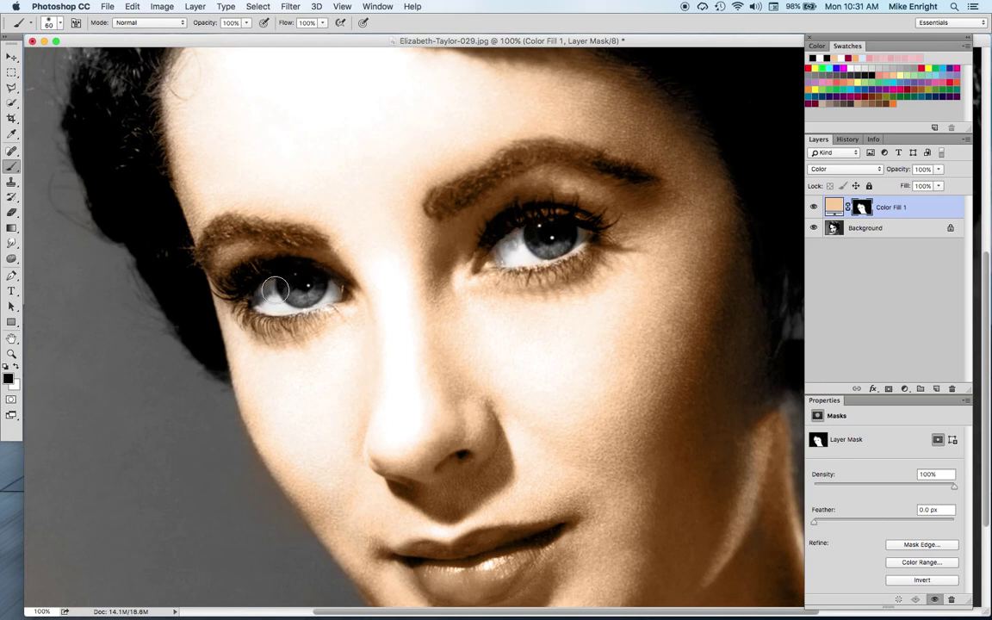
{"action": "key", "text": "x"}
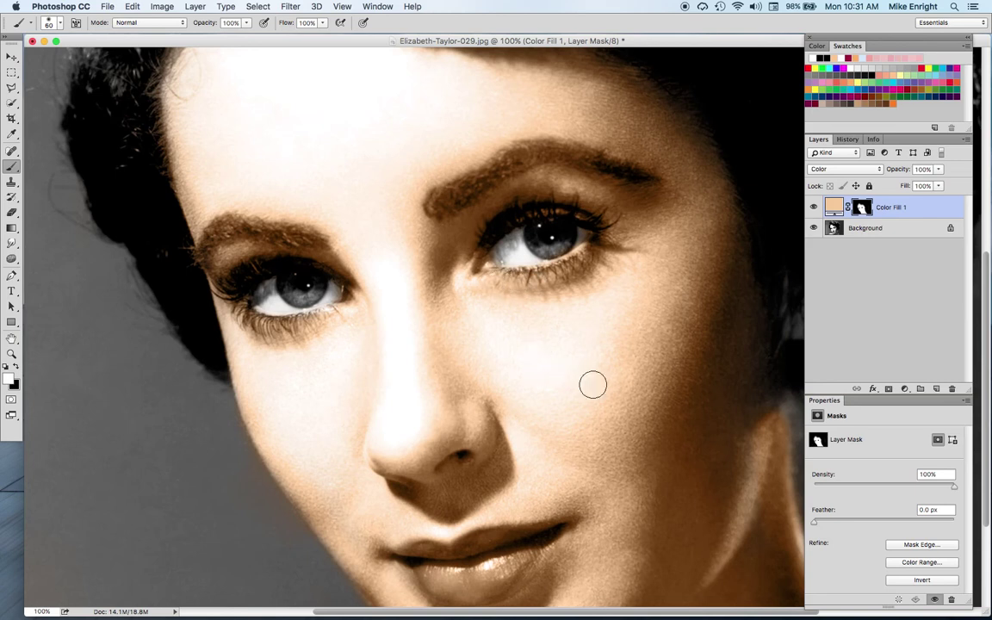
Paint black on the mask over the upper and lower lips to remove the skin tone.
{"action": "scroll", "coordinate": [593, 384], "scroll_direction": "down", "scroll_amount": 5}
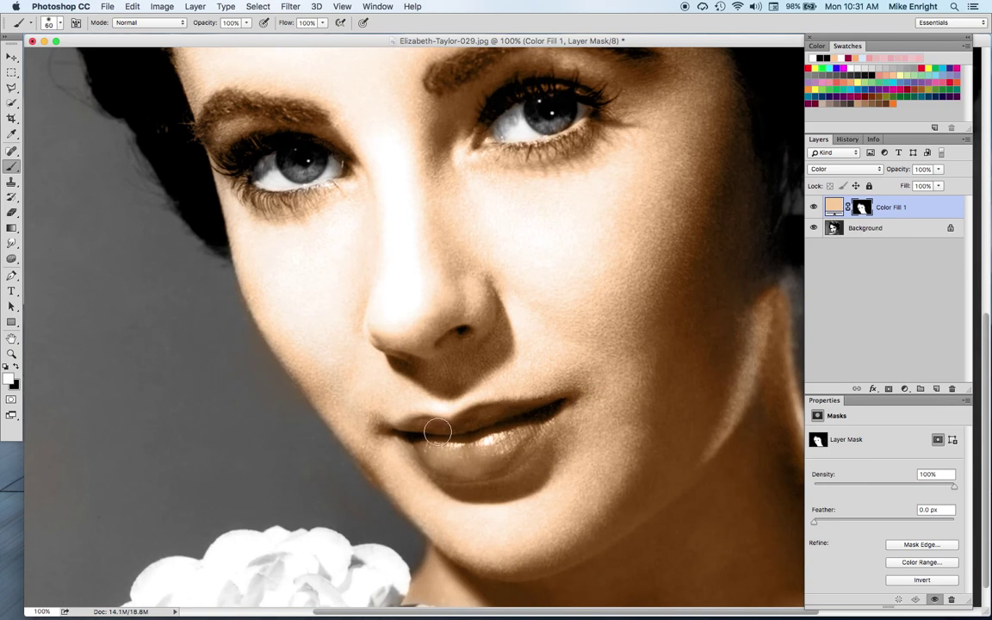
{"action": "key", "text": "x"}
{"action": "mouse_move", "coordinate": [465, 428]}
{"action": "left_mouse_down"}
{"action": "mouse_move", "coordinate": [526, 415]}
{"action": "mouse_move", "coordinate": [511, 445]}
{"action": "mouse_move", "coordinate": [477, 456]}
{"action": "mouse_move", "coordinate": [528, 436]}
{"action": "mouse_move", "coordinate": [506, 458]}
{"action": "mouse_move", "coordinate": [559, 409]}
{"action": "mouse_move", "coordinate": [507, 430]}
{"action": "mouse_move", "coordinate": [413, 434]}
{"action": "mouse_move", "coordinate": [472, 430]}
{"action": "mouse_move", "coordinate": [482, 415]}
{"action": "mouse_move", "coordinate": [443, 435]}
{"action": "mouse_move", "coordinate": [409, 434]}
{"action": "mouse_move", "coordinate": [486, 465]}
{"action": "left_mouse_up"}
{"action": "left_click_drag", "start_coordinate": [519, 432], "coordinate": [422, 437]}
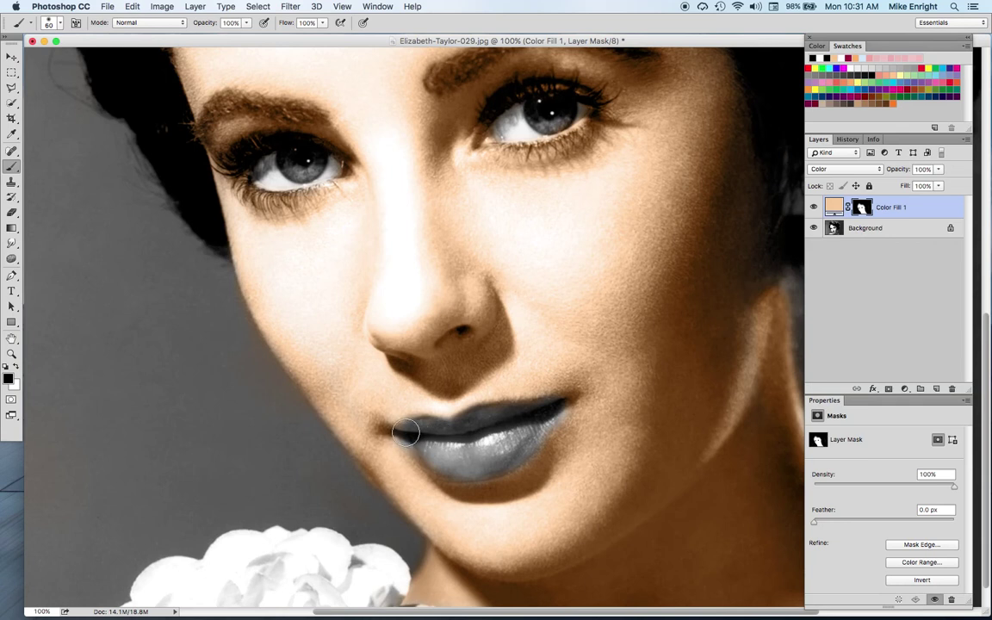
{"action": "key", "text": "x"}
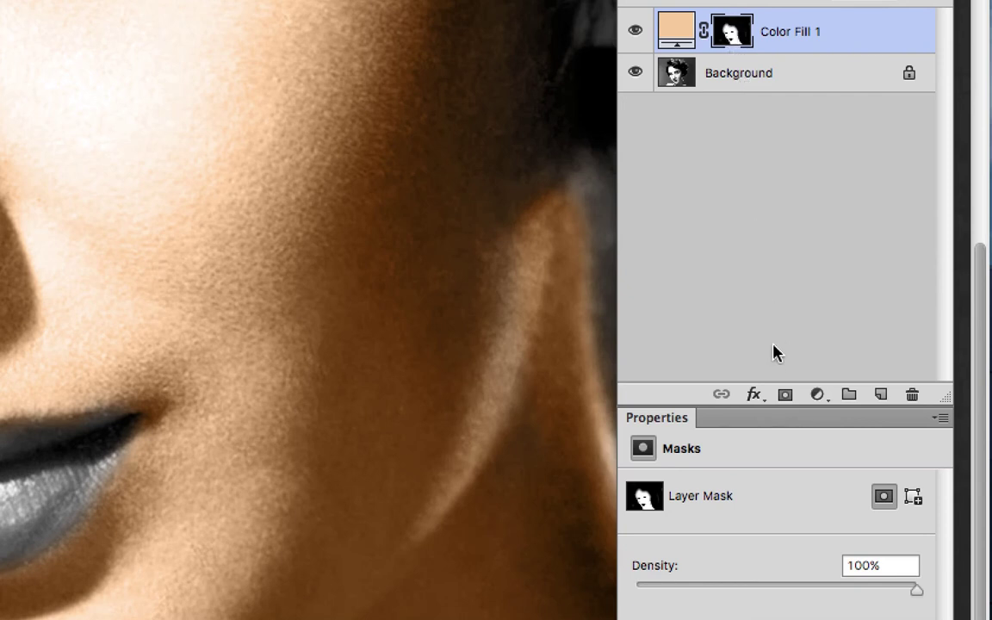
Add a Solid Color fill layer in red ff4141 above the skin tone layer and set its blending mode to Color.
{"action": "left_click", "coordinate": [816, 396]}
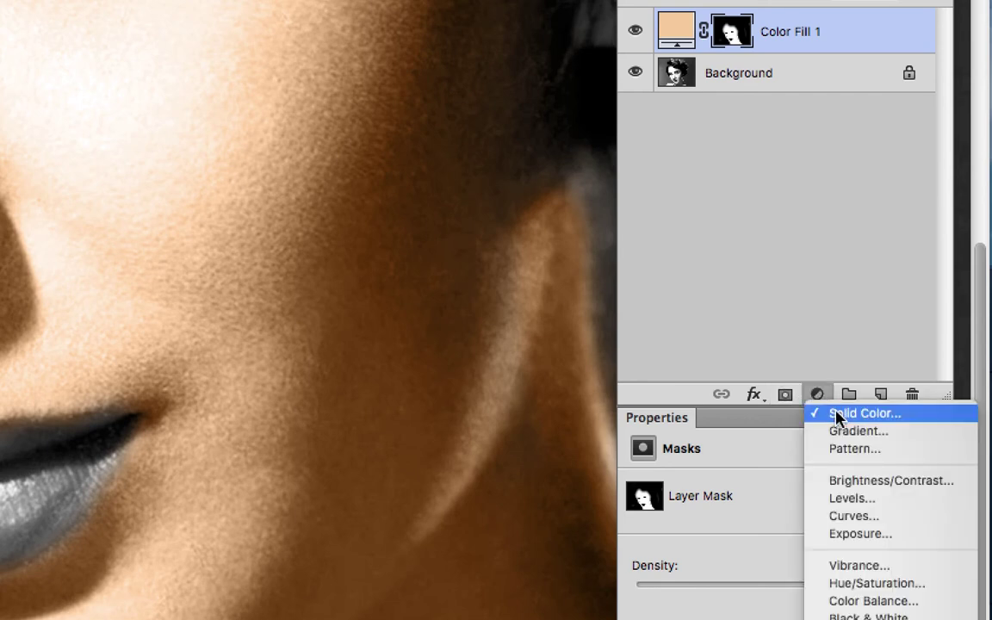
{"action": "left_click", "coordinate": [839, 414]}
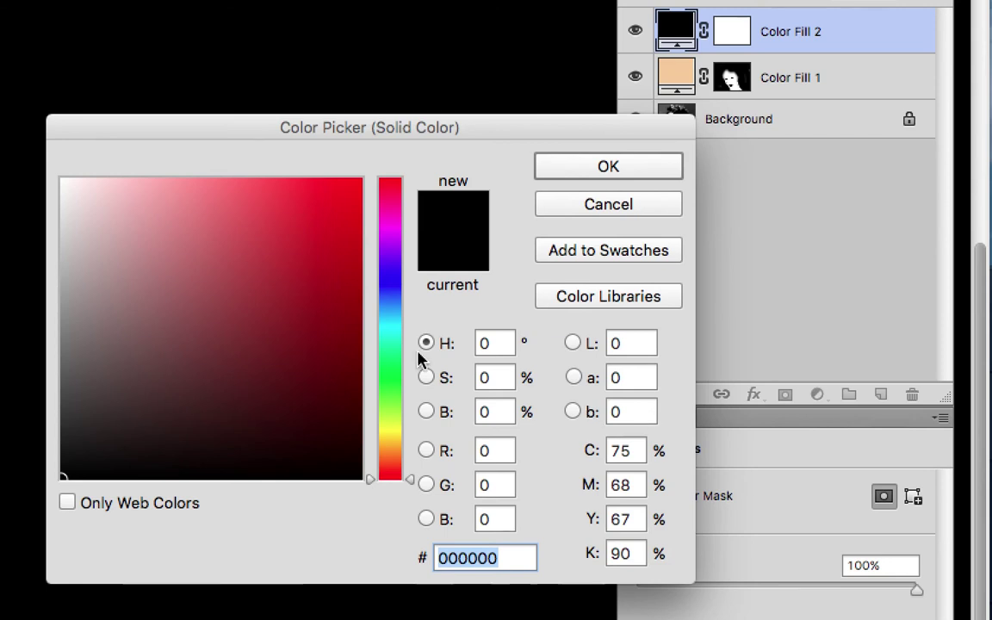
{"action": "left_click_drag", "start_coordinate": [312, 211], "coordinate": [286, 173]}
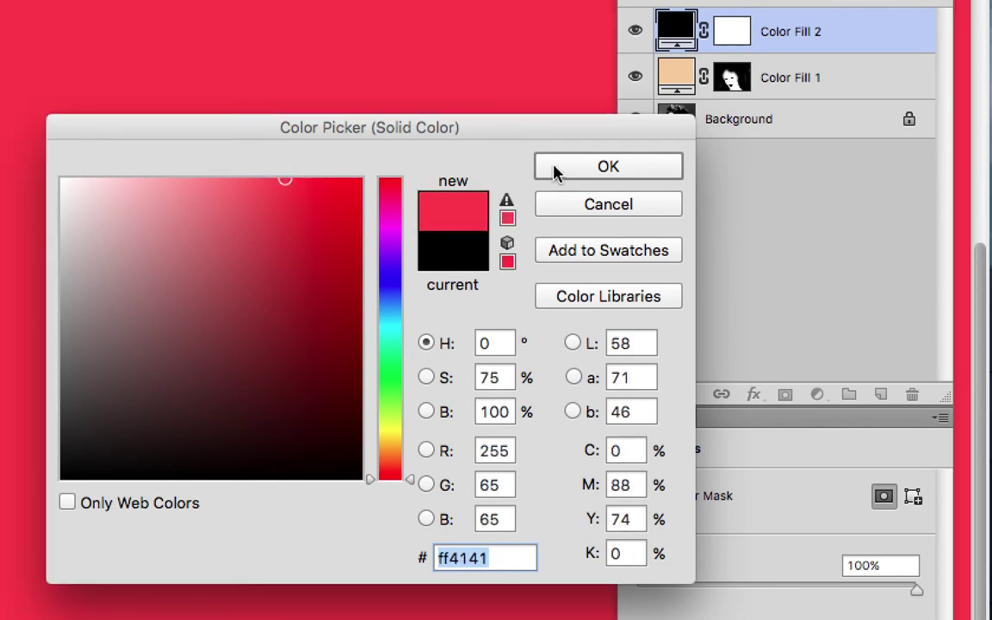
{"action": "left_click", "coordinate": [555, 172]}
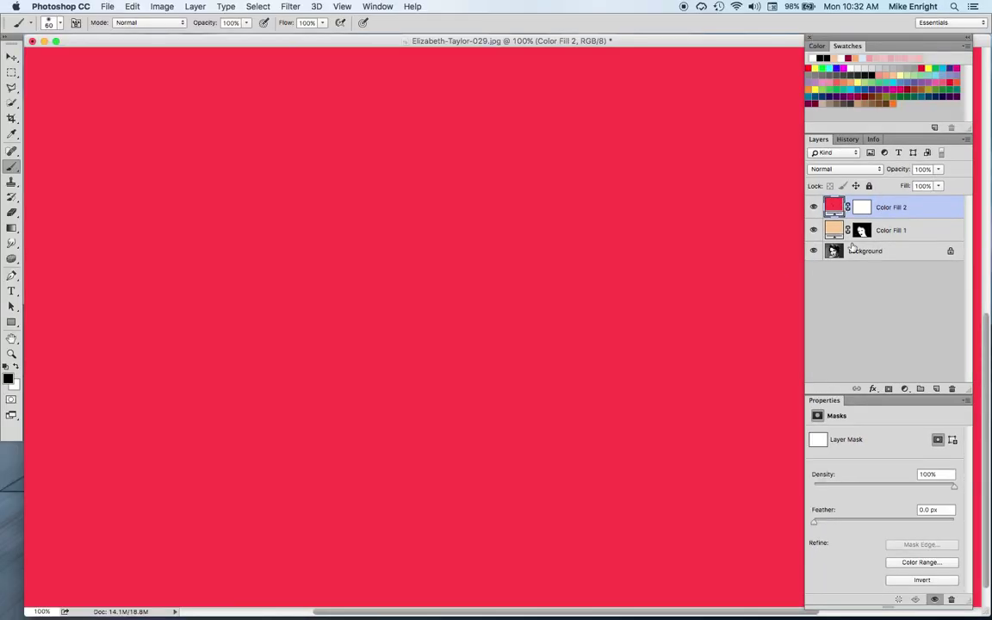
{"action": "left_click", "coordinate": [844, 170]}
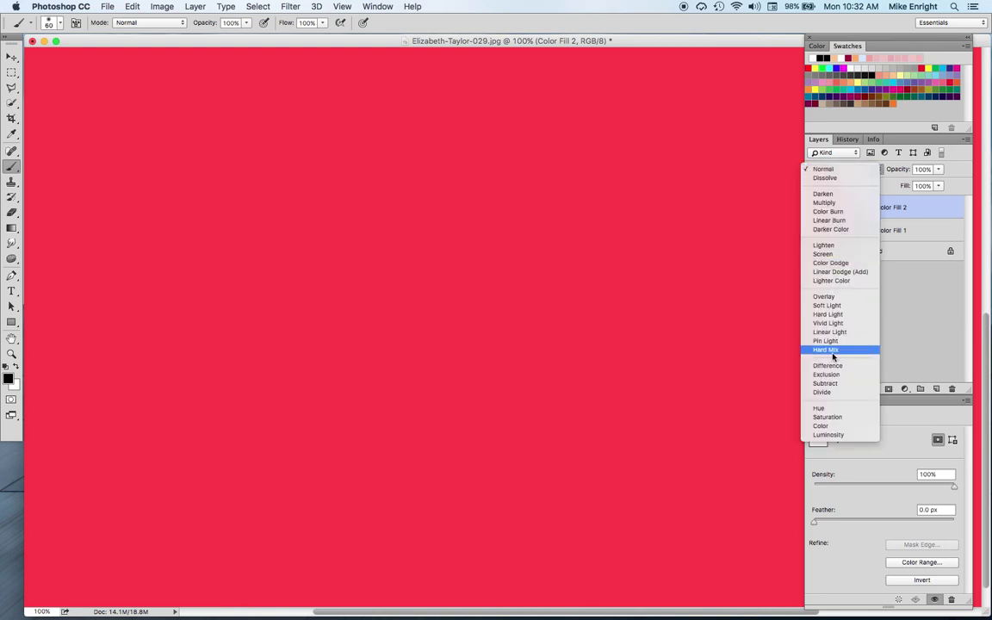
{"action": "left_click", "coordinate": [835, 429]}
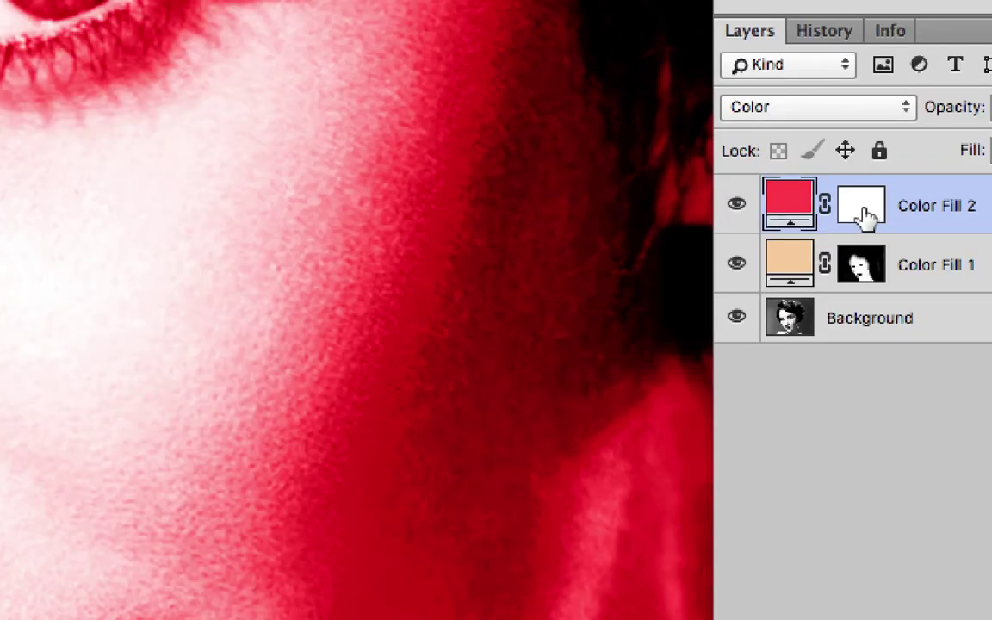
Fill the red fill layer's mask with black at 100% opacity in Normal mode.
{"action": "left_click_drag", "start_coordinate": [860, 210], "coordinate": [860, 210]}
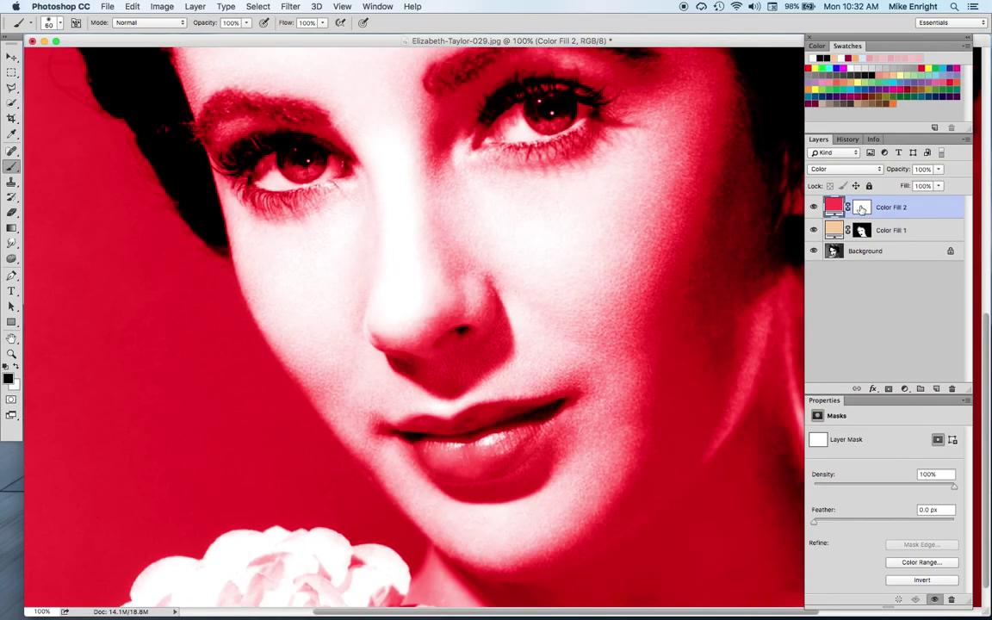
{"action": "left_click", "coordinate": [862, 210]}
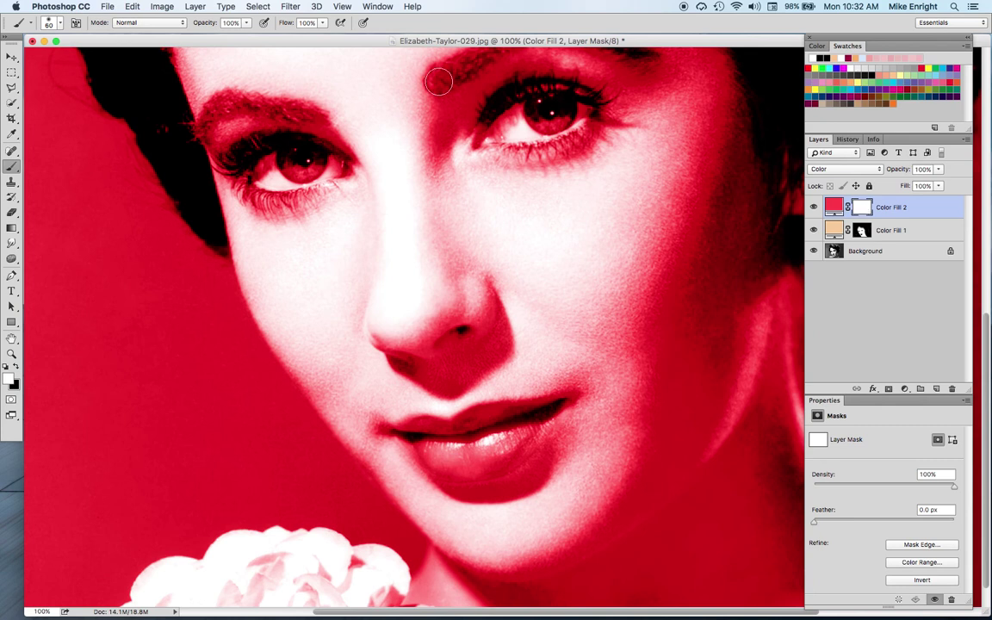
{"action": "left_click", "coordinate": [133, 6]}
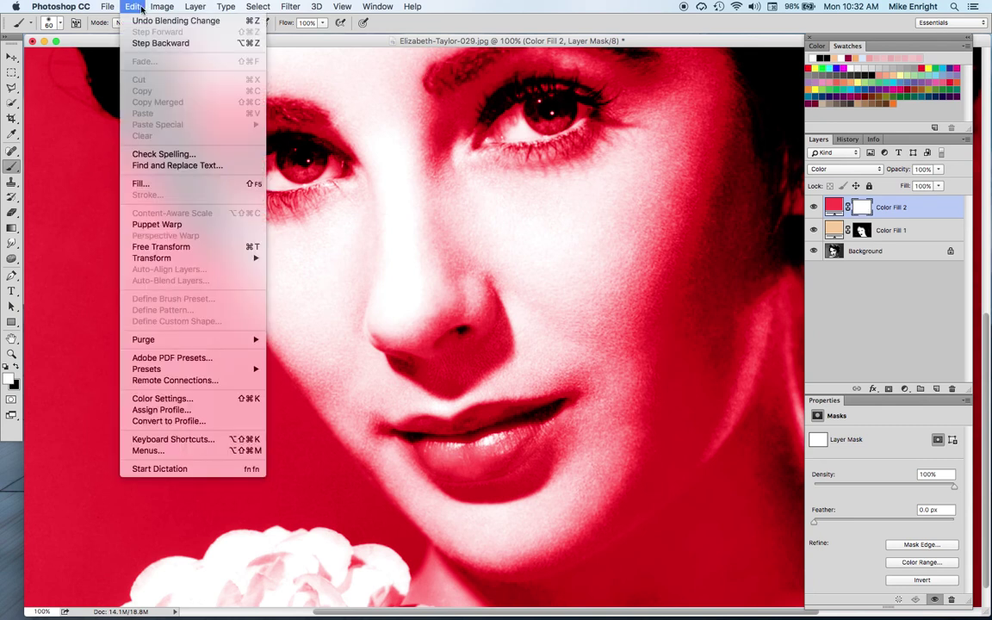
{"action": "left_click", "coordinate": [139, 183]}
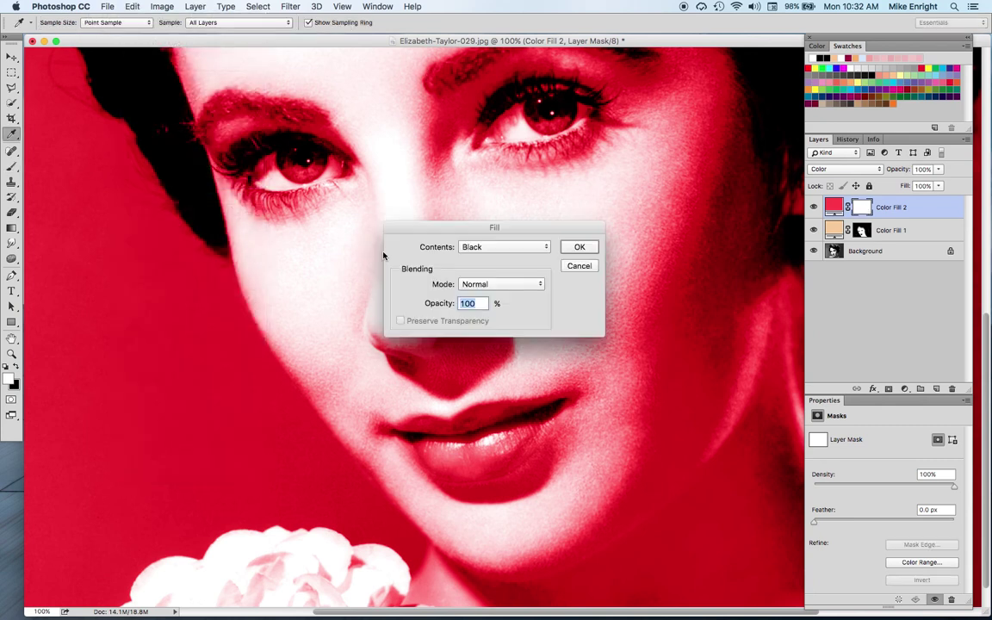
{"action": "left_click", "coordinate": [578, 248]}
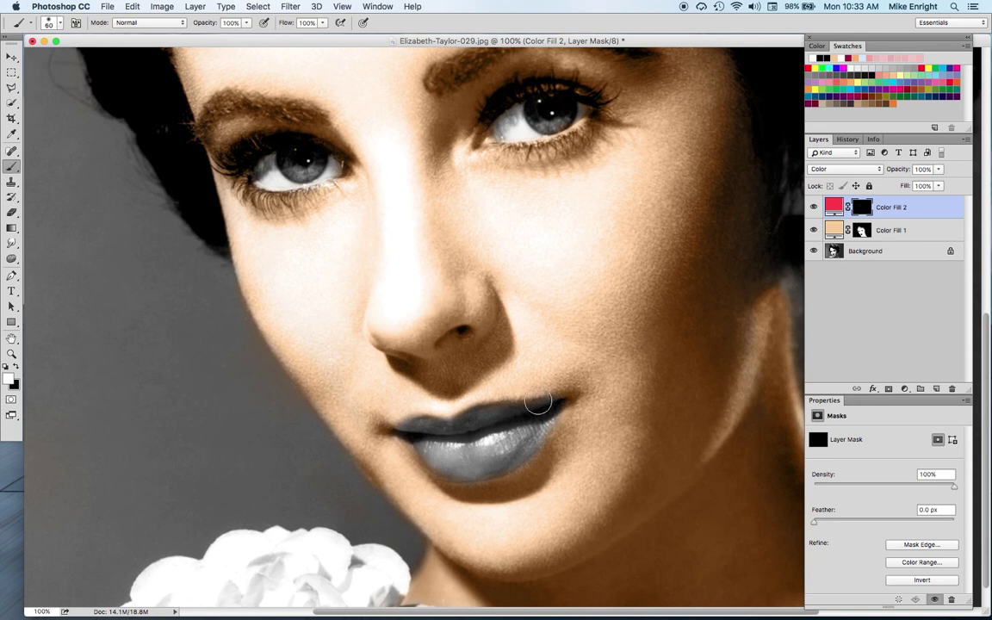
Paint white on the red layer's mask over the upper and lower lips to color them.
{"action": "left_click", "coordinate": [473, 426]}
{"action": "mouse_move", "coordinate": [473, 425]}
{"action": "left_mouse_down"}
{"action": "mouse_move", "coordinate": [549, 409]}
{"action": "mouse_move", "coordinate": [489, 459]}
{"action": "mouse_move", "coordinate": [435, 453]}
{"action": "mouse_move", "coordinate": [418, 432]}
{"action": "mouse_move", "coordinate": [528, 418]}
{"action": "mouse_move", "coordinate": [519, 448]}
{"action": "mouse_move", "coordinate": [477, 467]}
{"action": "mouse_move", "coordinate": [448, 466]}
{"action": "mouse_move", "coordinate": [405, 429]}
{"action": "mouse_move", "coordinate": [477, 454]}
{"action": "mouse_move", "coordinate": [554, 402]}
{"action": "mouse_move", "coordinate": [505, 438]}
{"action": "mouse_move", "coordinate": [551, 416]}
{"action": "mouse_move", "coordinate": [540, 415]}
{"action": "mouse_move", "coordinate": [518, 449]}
{"action": "left_mouse_up"}
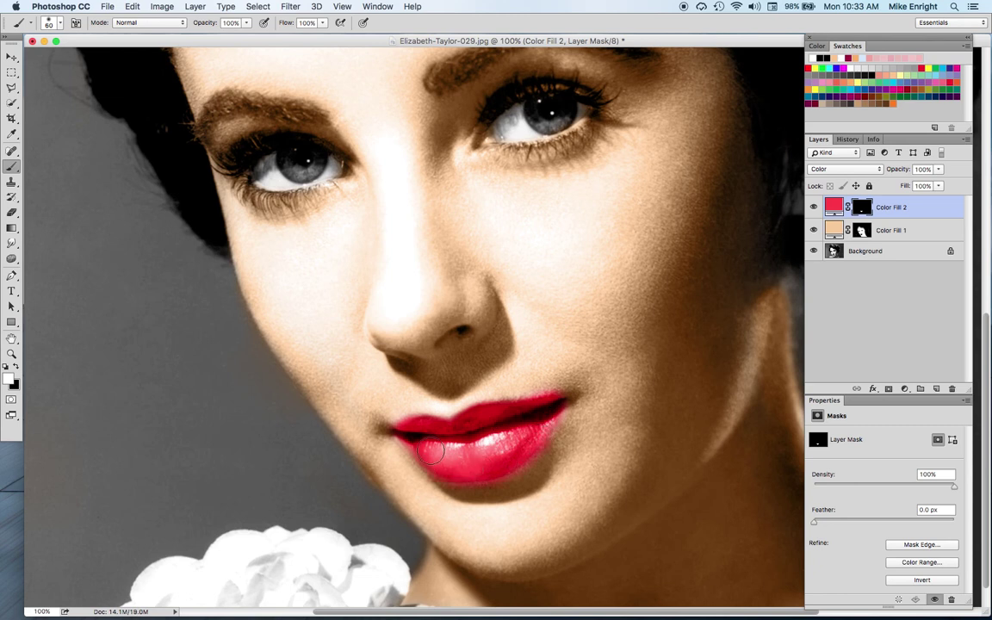
{"action": "key", "text": "x"}
Lower the opacity of the red lip color layer to soften the lipstick.
{"action": "key", "text": "super+minus"}
{"action": "key", "text": "super+minus"}
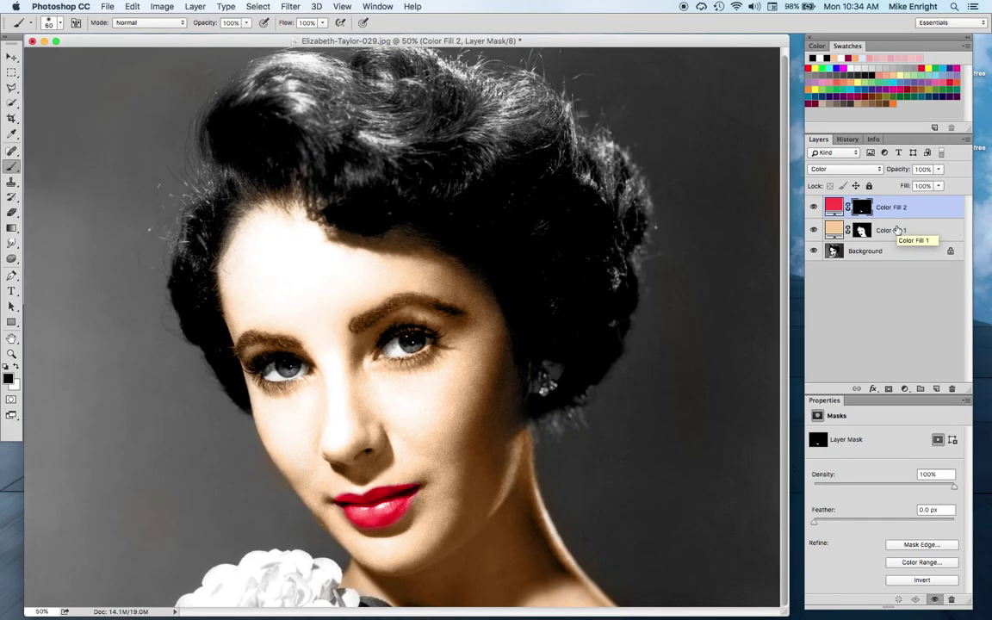
{"action": "left_click", "coordinate": [939, 169]}
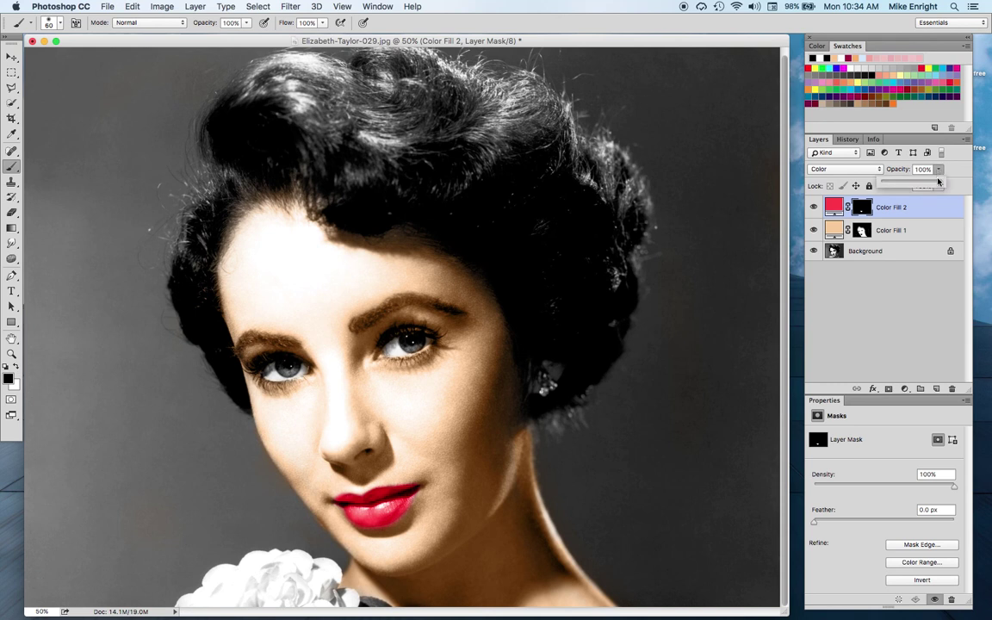
{"action": "left_click_drag", "start_coordinate": [939, 185], "coordinate": [909, 185]}
Set the skin tone fill layer's opacity to 76%.
{"action": "left_click", "coordinate": [908, 231]}
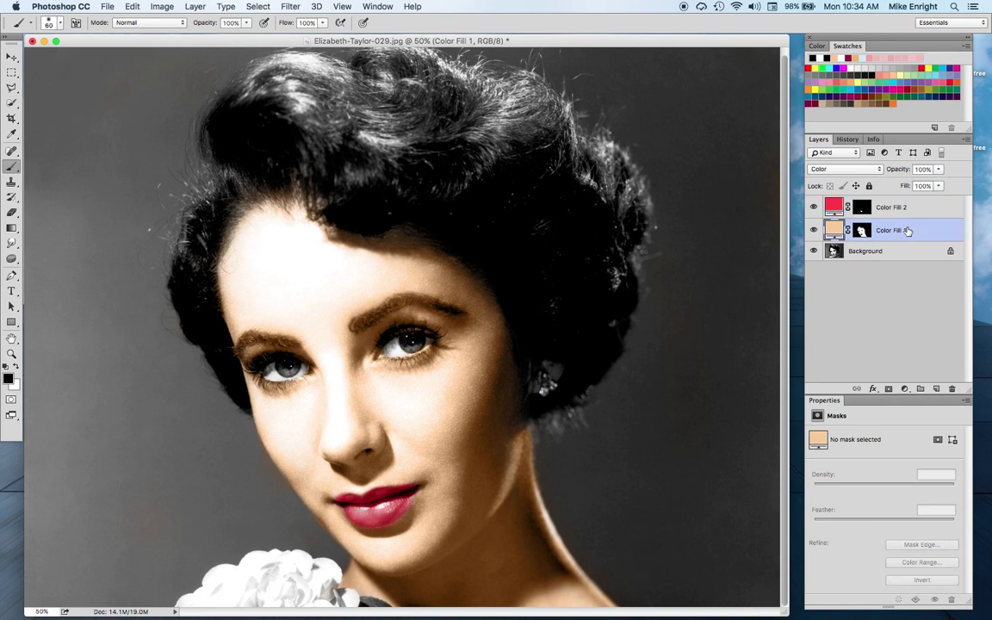
{"action": "left_click", "coordinate": [940, 169]}
{"action": "mouse_move", "coordinate": [940, 187]}
{"action": "left_mouse_down"}
{"action": "mouse_move", "coordinate": [911, 186]}
{"action": "mouse_move", "coordinate": [924, 186]}
{"action": "left_mouse_up"}
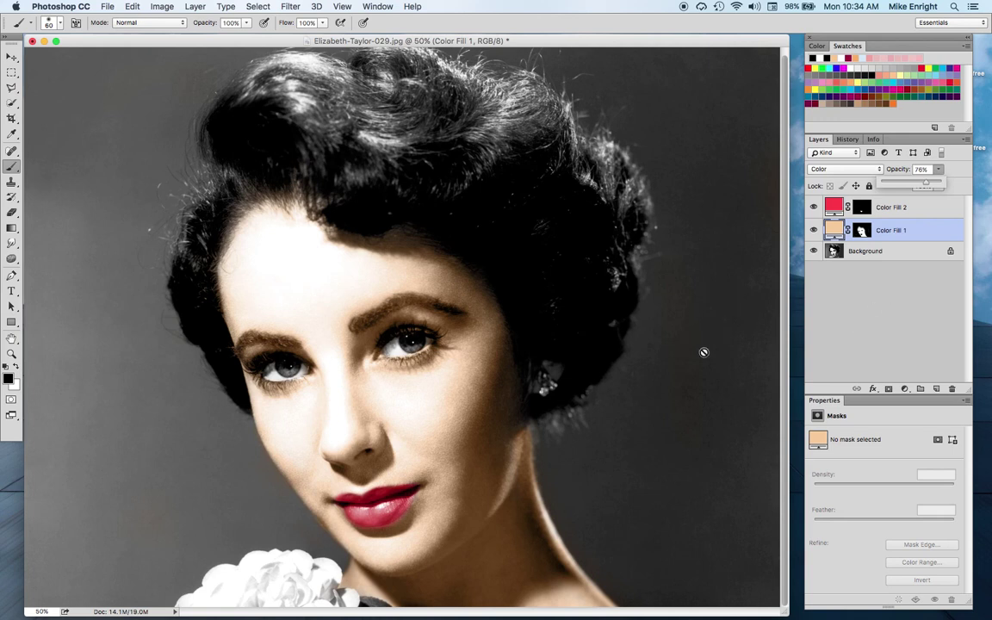
Add a Solid Color fill layer in violet-blue 5739f0 for the eyes.
{"action": "left_click", "coordinate": [903, 389]}
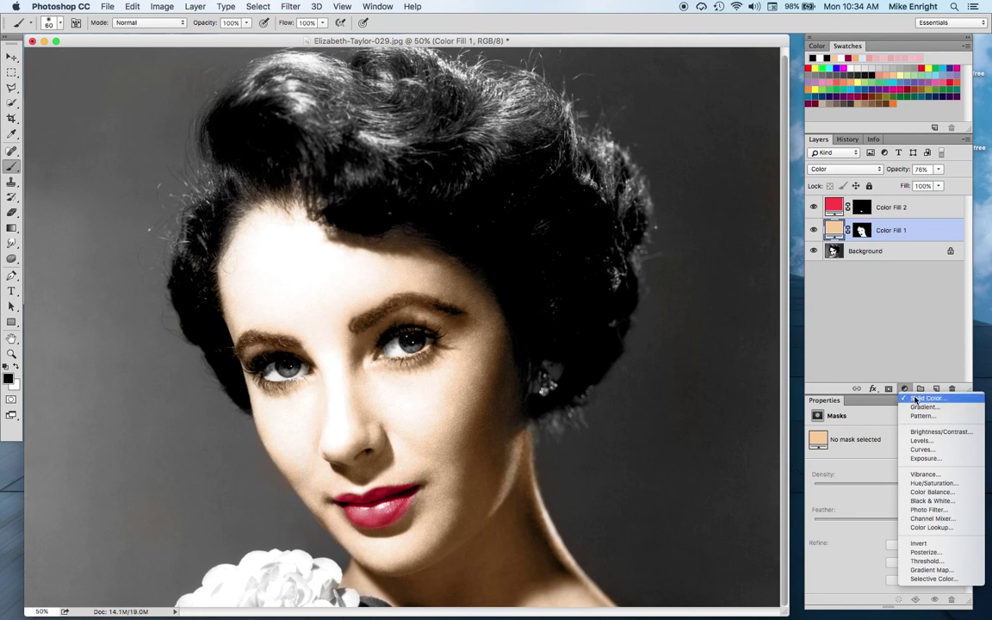
{"action": "left_click", "coordinate": [922, 398]}
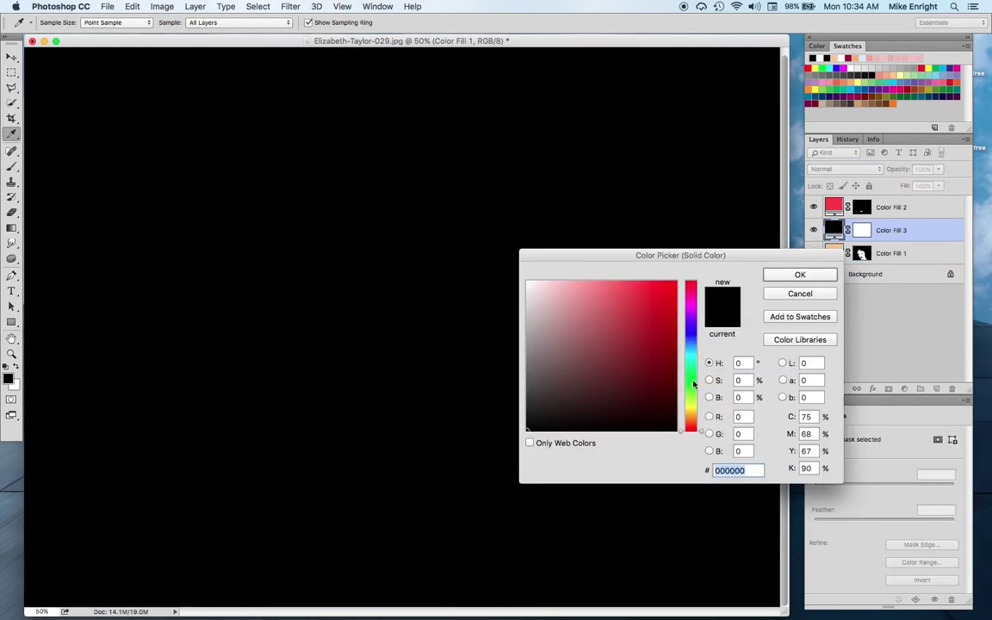
{"action": "left_click", "coordinate": [691, 330]}
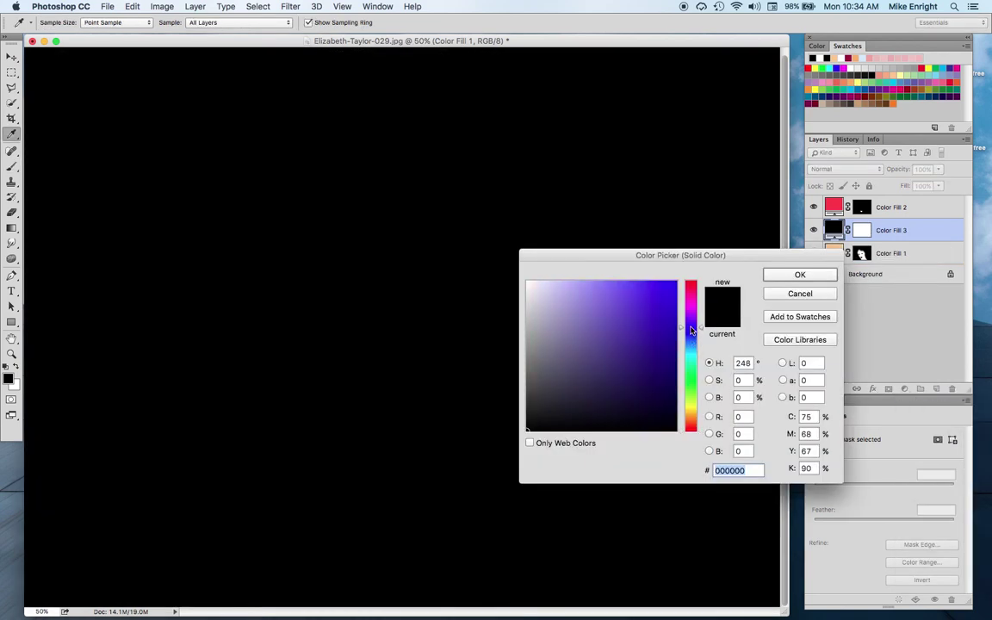
{"action": "left_click_drag", "start_coordinate": [646, 293], "coordinate": [641, 289]}
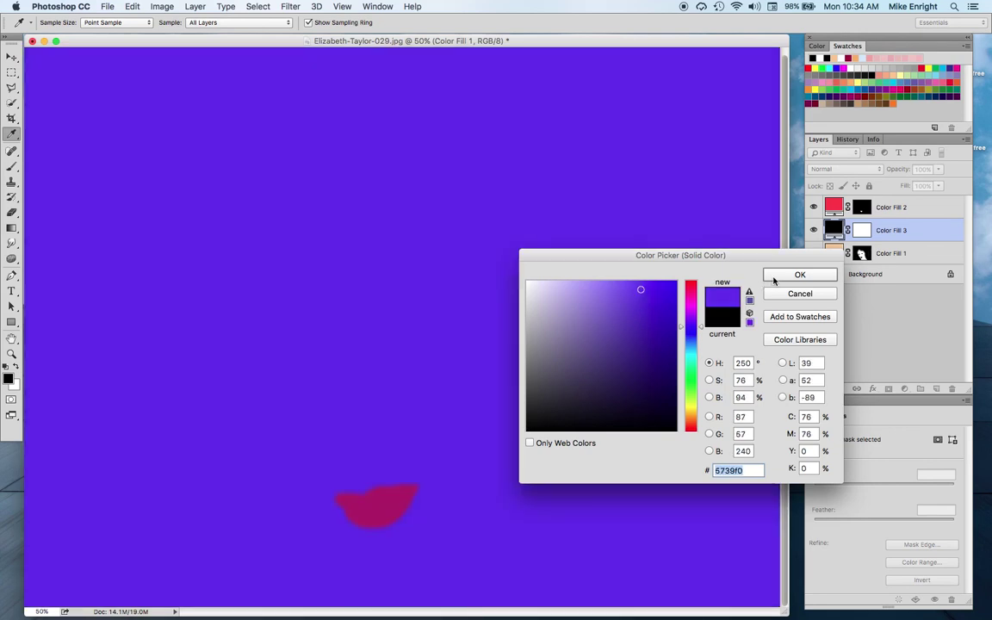
{"action": "left_click", "coordinate": [774, 277]}
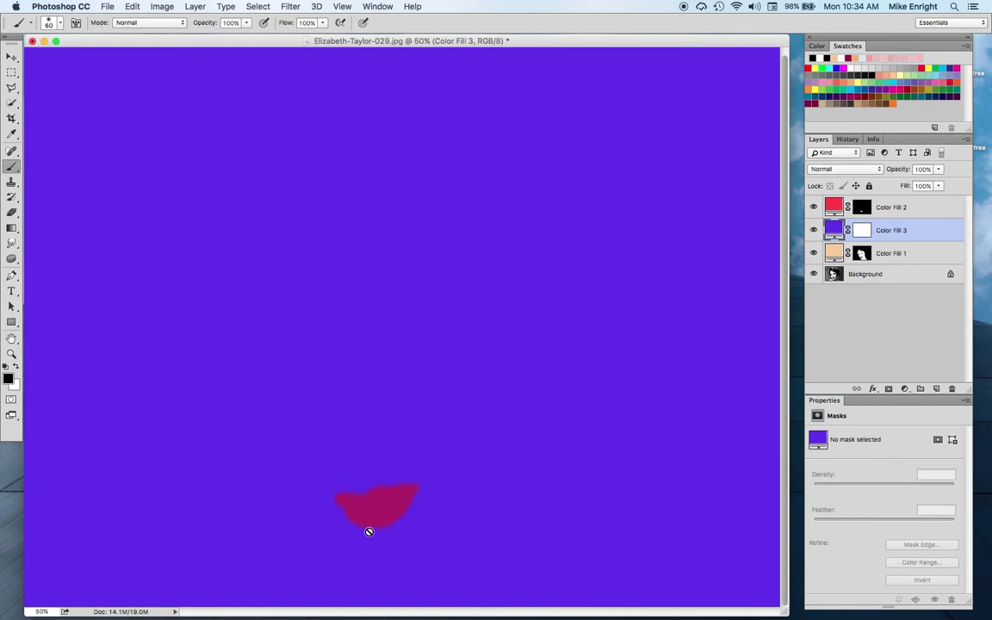
Move the violet-blue fill layer above the red lip layer and set its blending mode to Color.
{"action": "left_click_drag", "start_coordinate": [873, 248], "coordinate": [871, 241]}
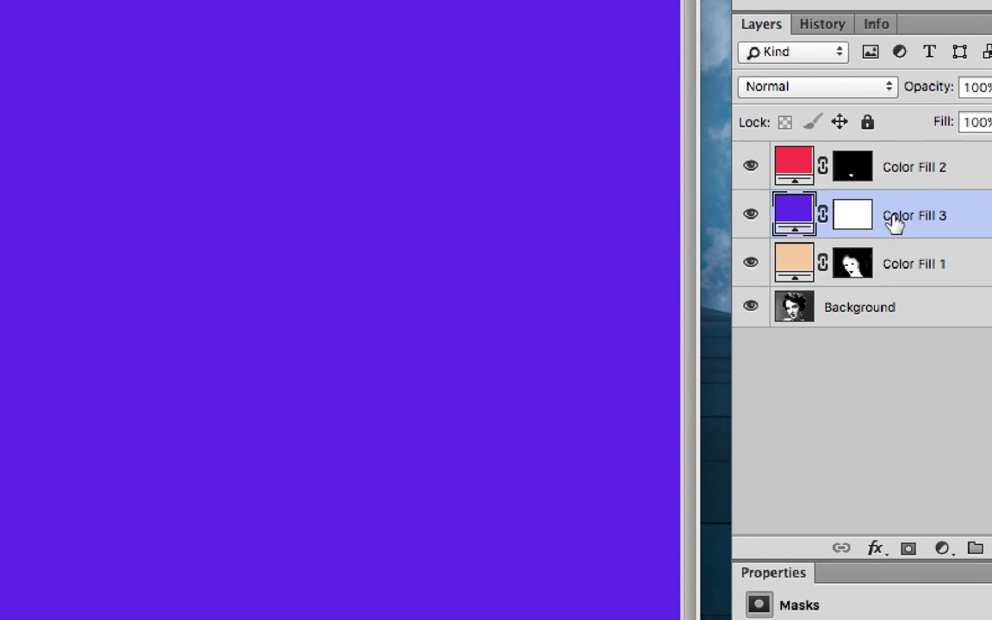
{"action": "left_click_drag", "start_coordinate": [895, 219], "coordinate": [895, 158]}
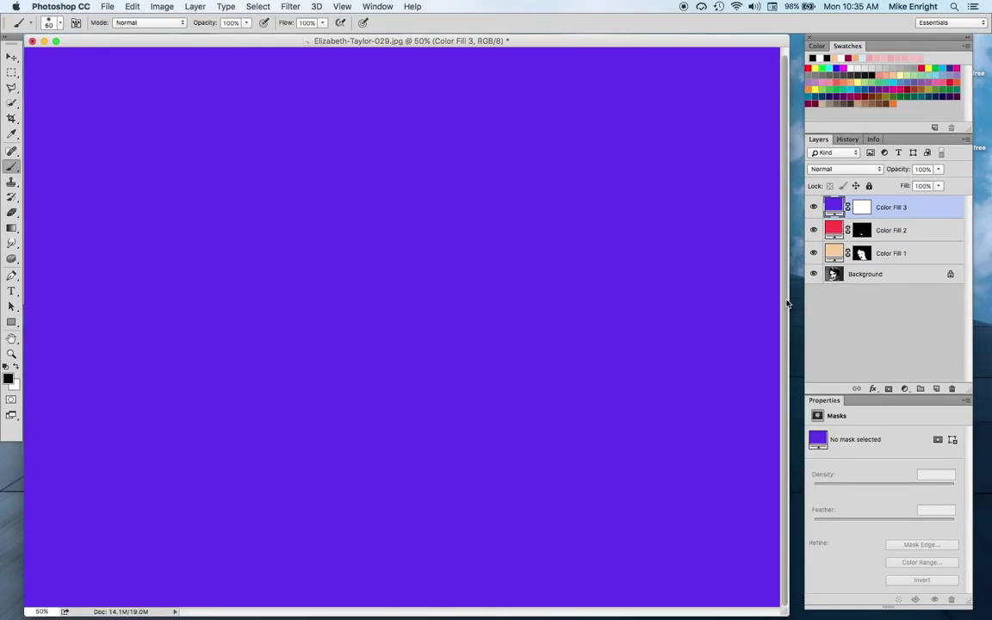
{"action": "left_click", "coordinate": [835, 170]}
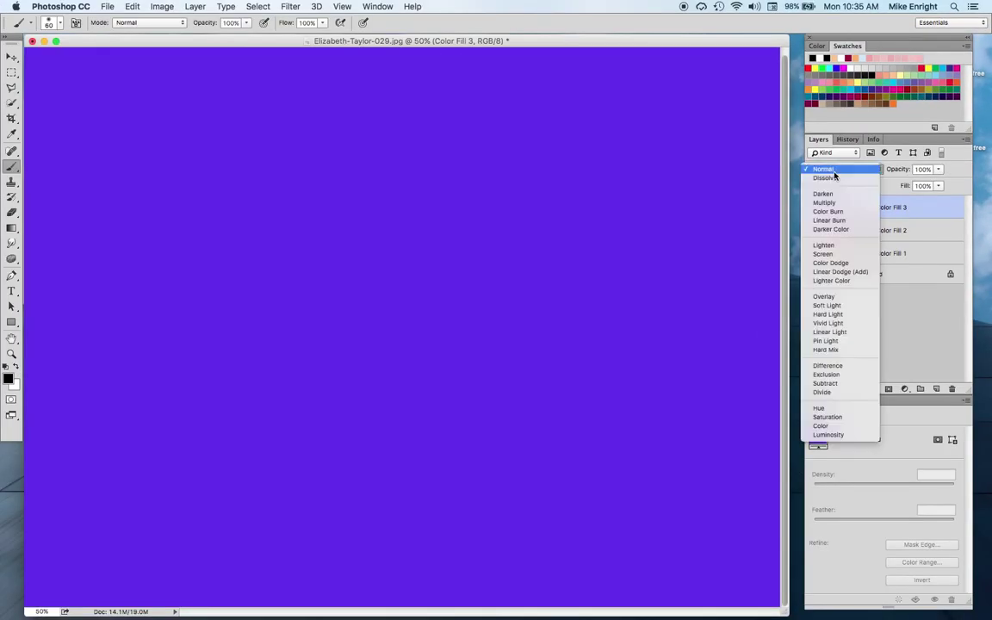
{"action": "left_click", "coordinate": [832, 427]}
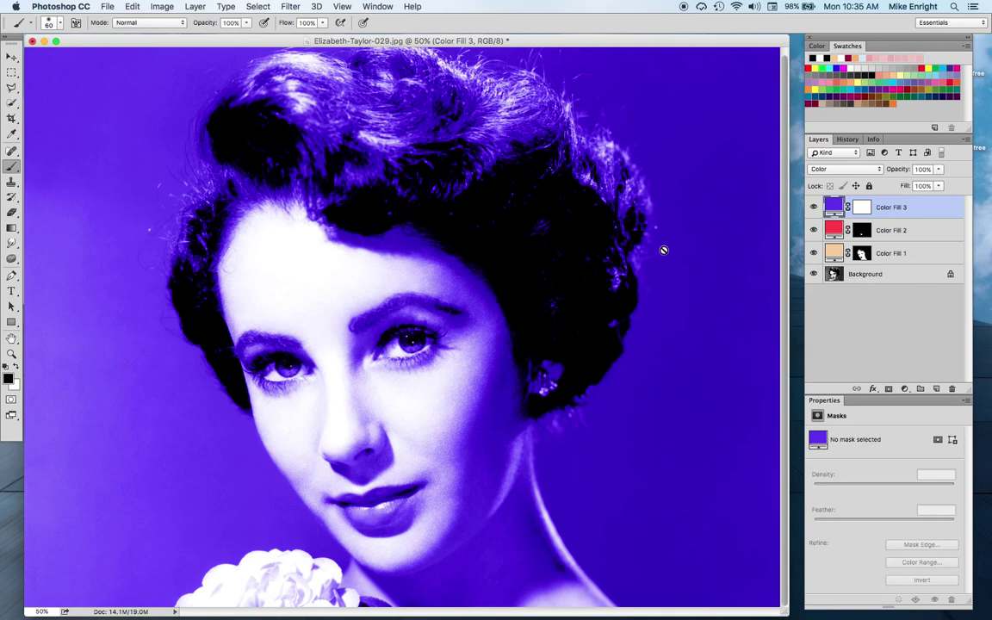
Fill the violet-blue layer's mask with black at 100% opacity in Normal mode.
{"action": "left_click", "coordinate": [862, 208]}
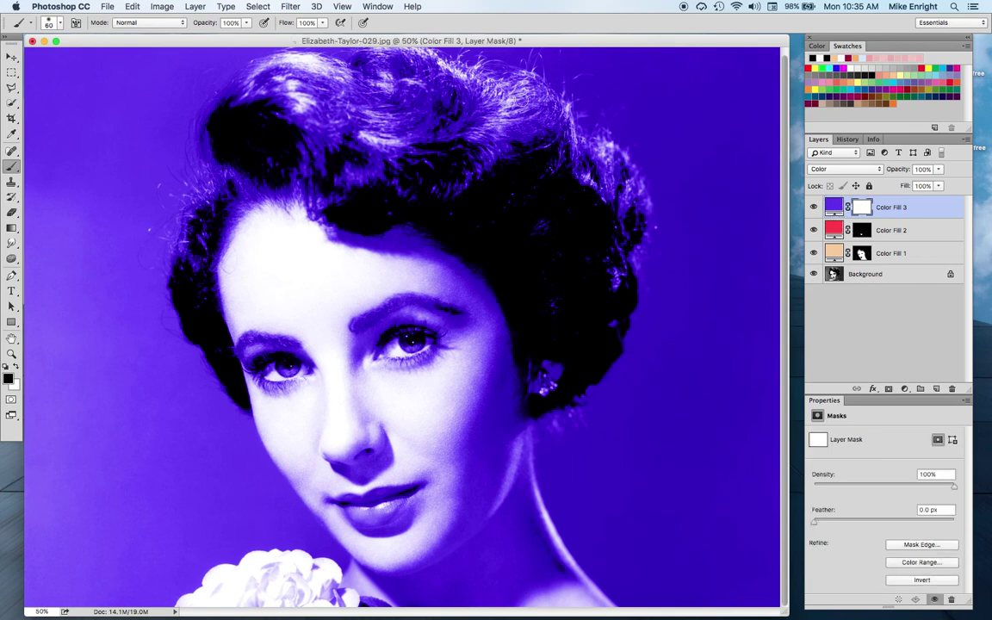
{"action": "left_click", "coordinate": [132, 7]}
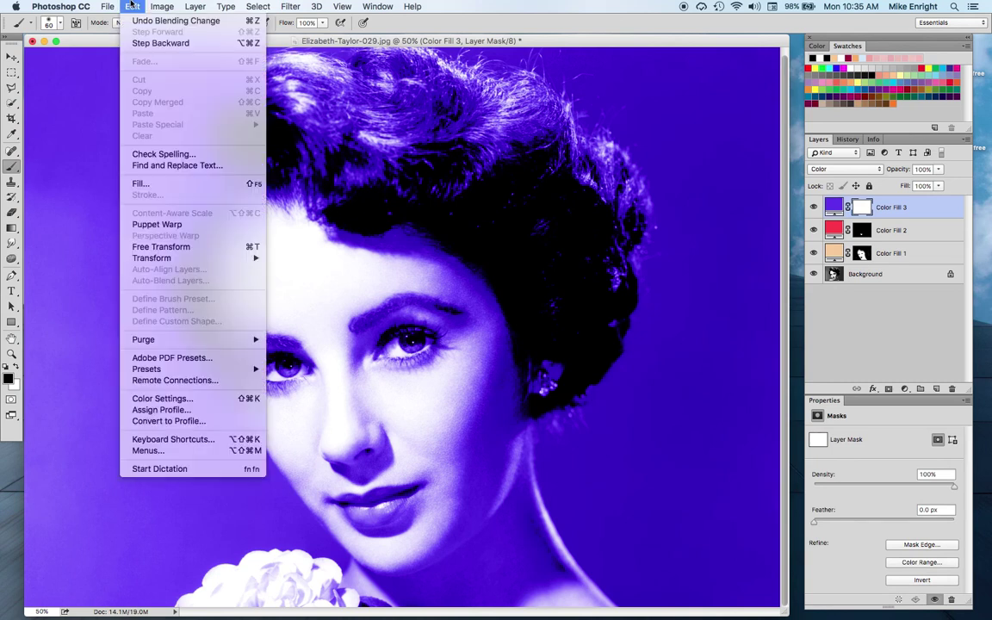
{"action": "left_click", "coordinate": [142, 183]}
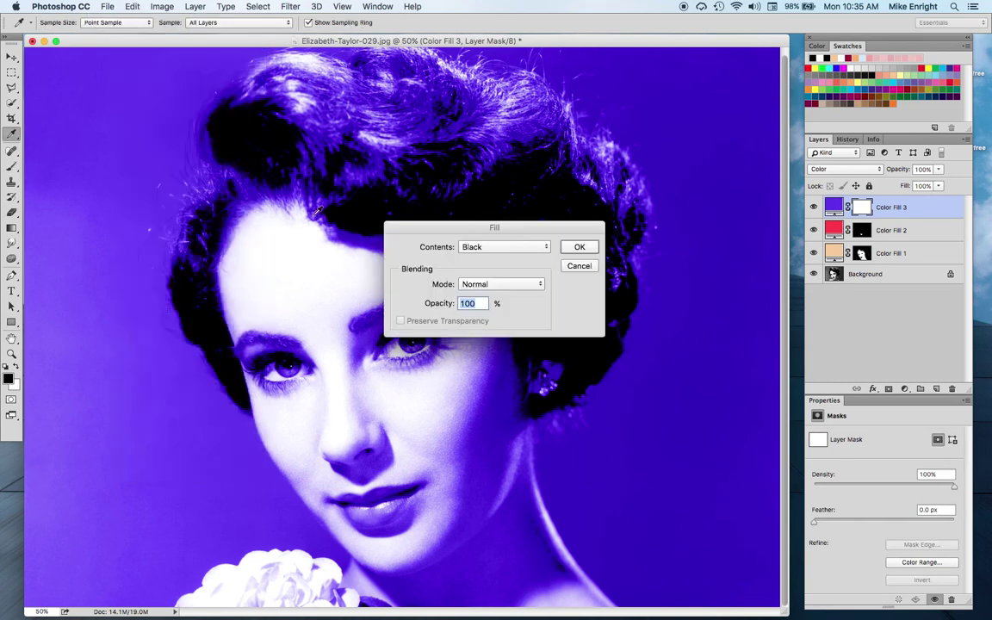
{"action": "left_click", "coordinate": [580, 247]}
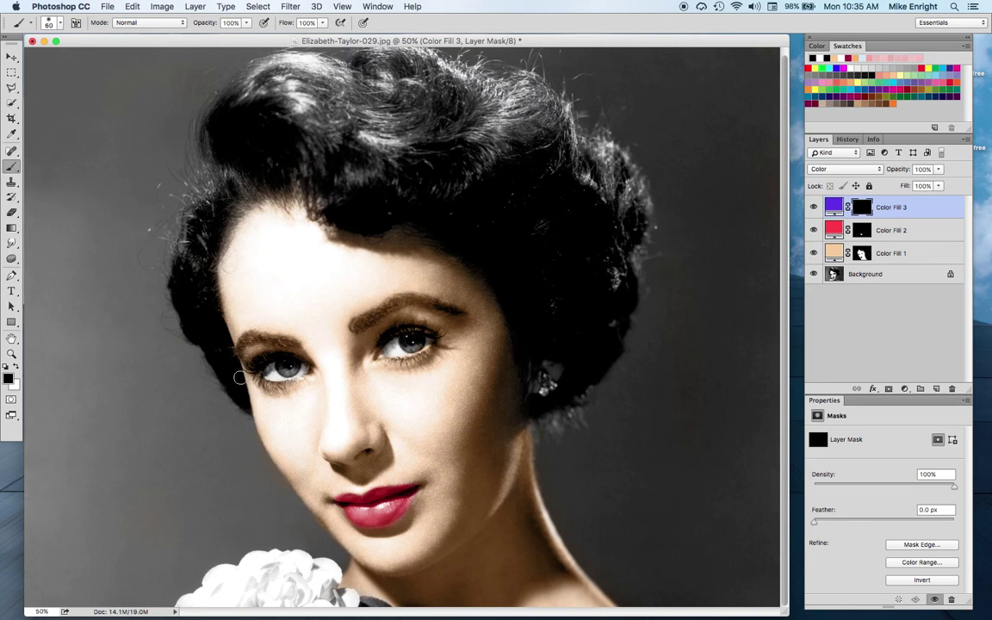
Paint white on the violet-blue layer's mask over the irises of both eyes.
{"action": "left_click", "coordinate": [16, 367]}
{"action": "left_click_drag", "start_coordinate": [407, 343], "coordinate": [410, 345]}
{"action": "left_click_drag", "start_coordinate": [290, 366], "coordinate": [292, 368]}
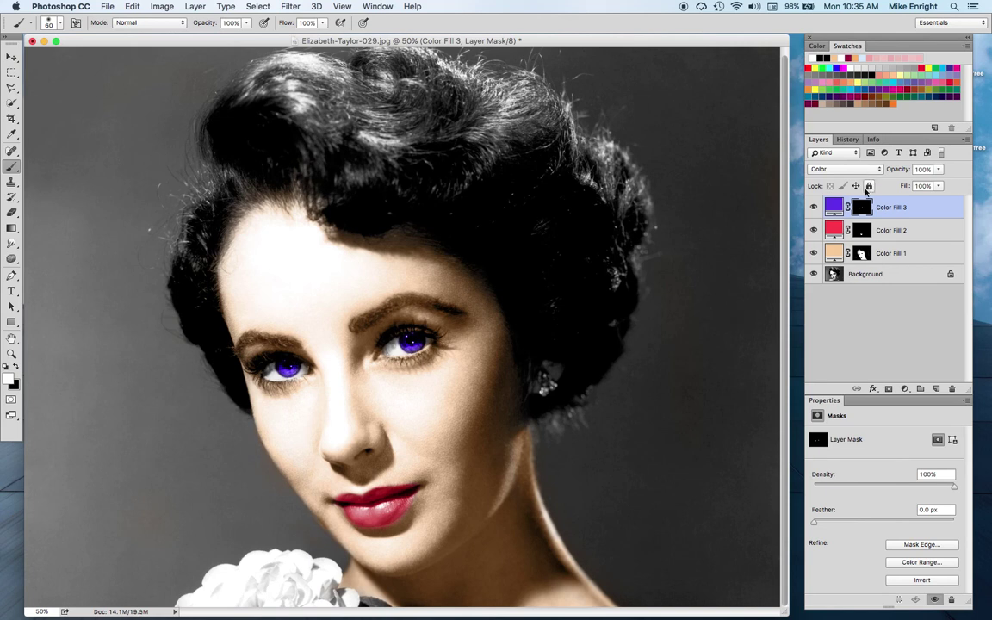
Lower the opacity of the violet-blue eye color layer, leaving no layer selected.
{"action": "left_click", "coordinate": [939, 170]}
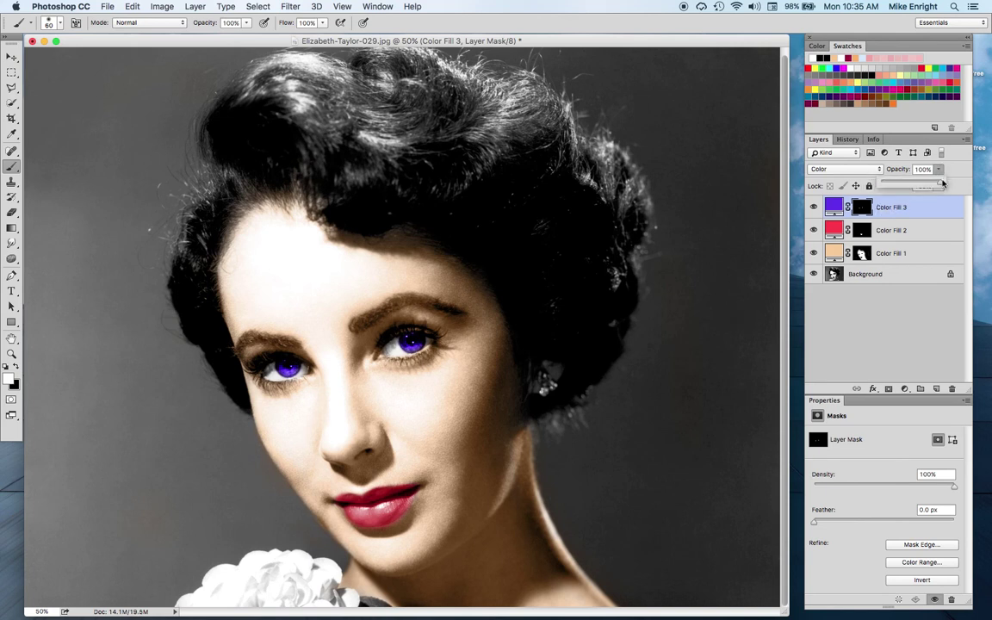
{"action": "left_click_drag", "start_coordinate": [940, 184], "coordinate": [911, 189]}
{"action": "left_click", "coordinate": [853, 358]}
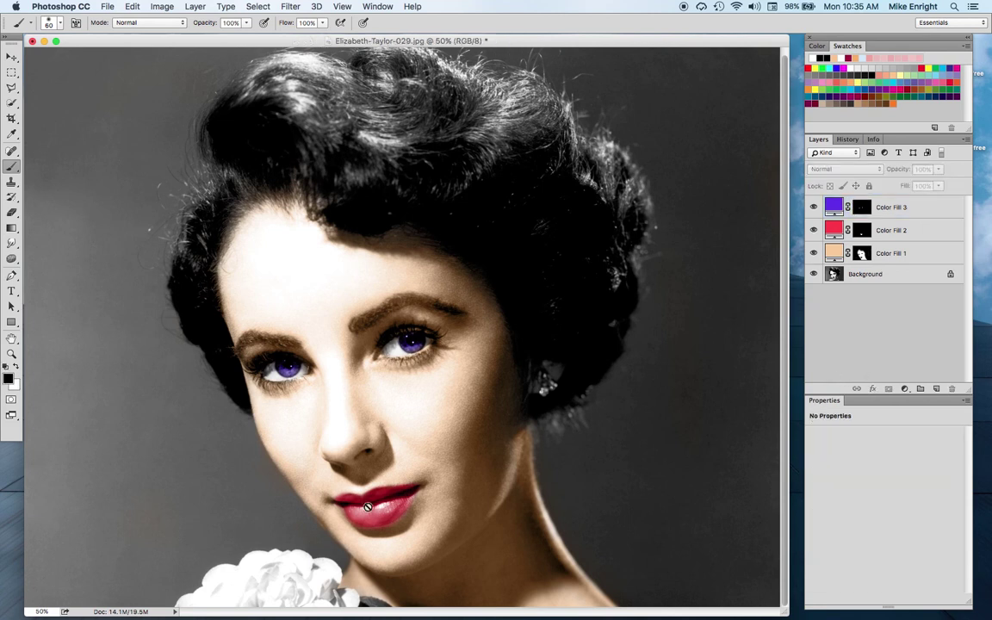